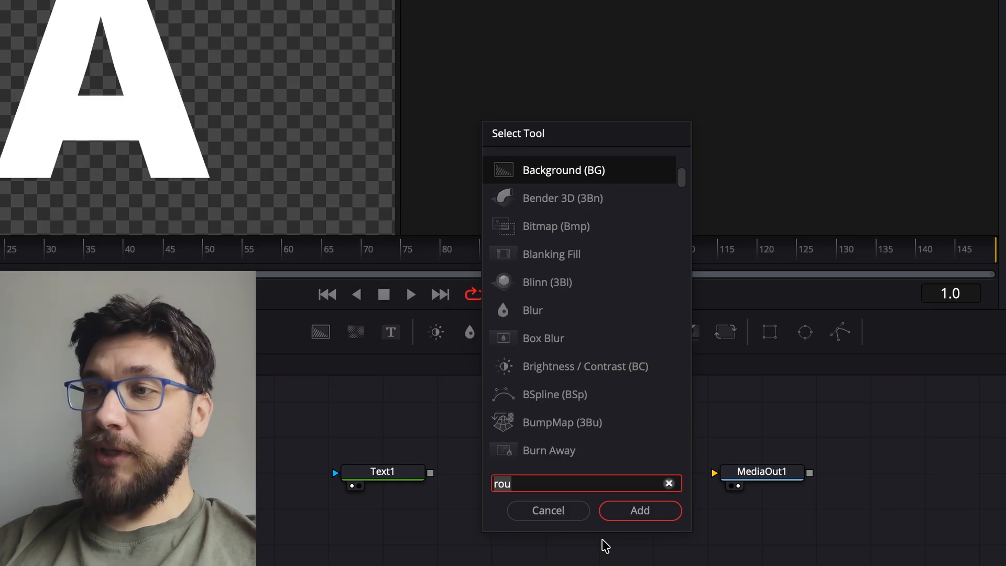
Add a RoughBorder node from the 'rou' tool search and position it between Text1 and MediaOut1
{"action": "type", "text": "rou"}
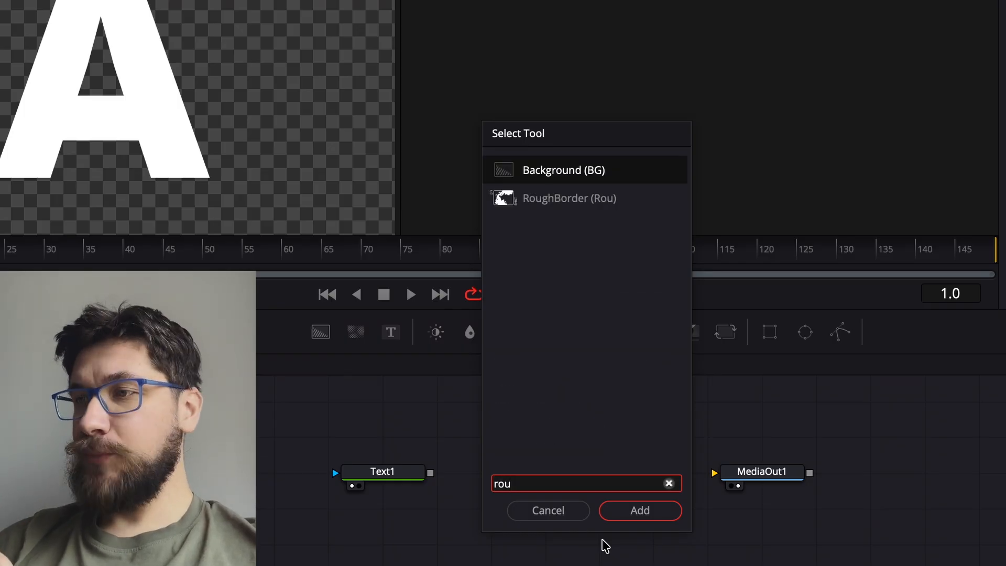
{"action": "key", "text": "Down"}
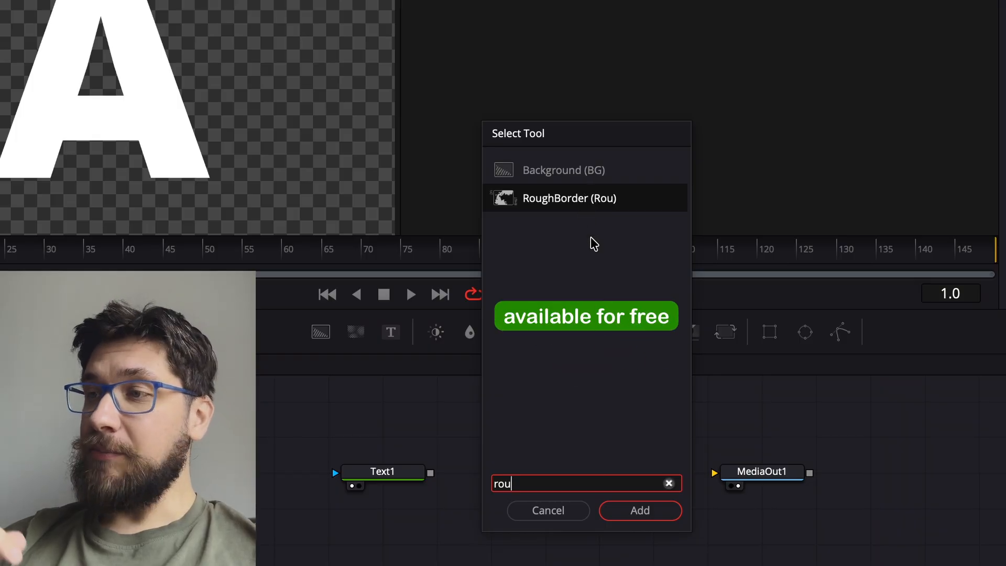
{"action": "key", "text": "Return"}
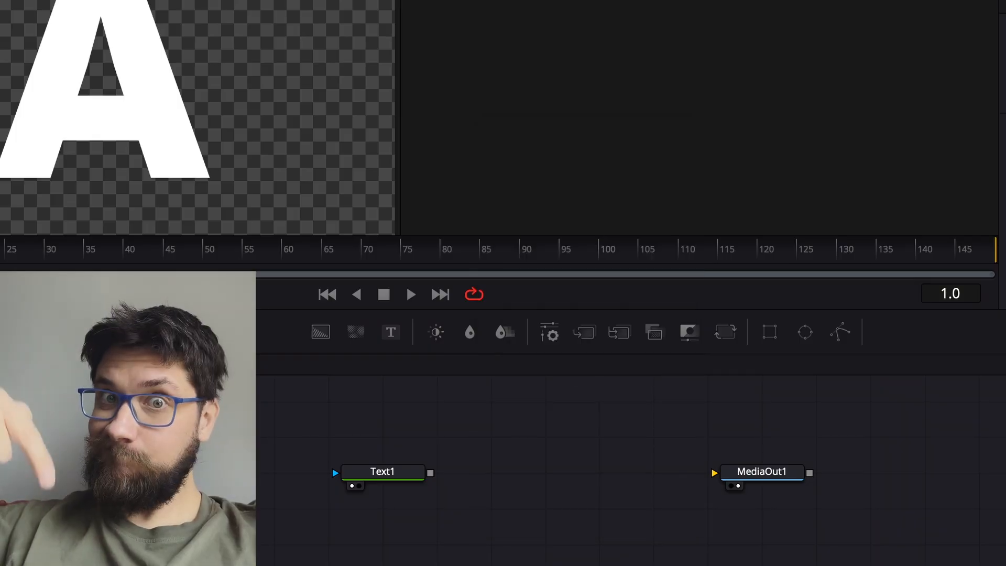
{"action": "left_click_drag", "start_coordinate": [537, 503], "coordinate": [537, 469]}
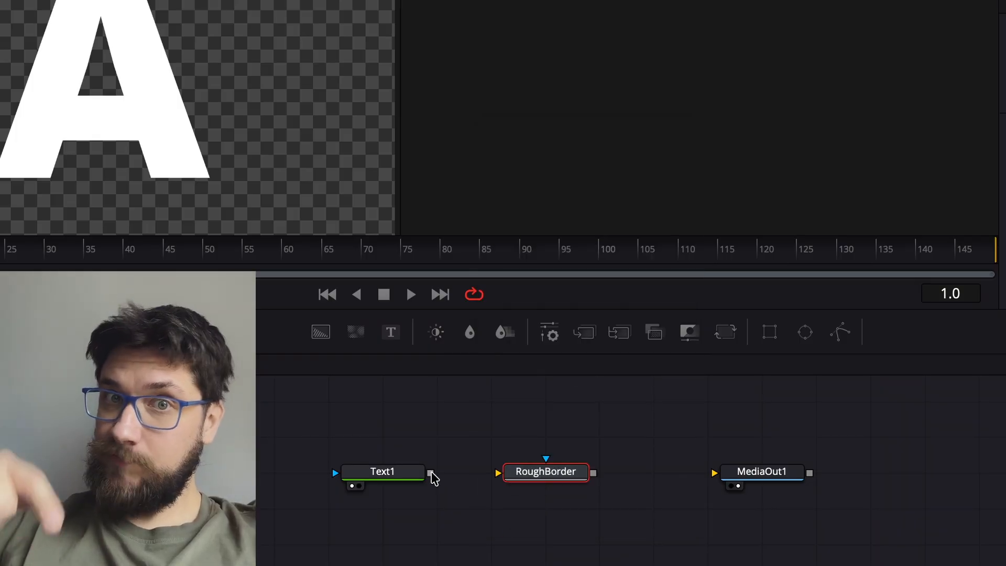
Wire Text1 into RoughBorder and RoughBorder into MediaOut1, then adjust border thickness
{"action": "left_click_drag", "start_coordinate": [430, 472], "coordinate": [495, 472]}
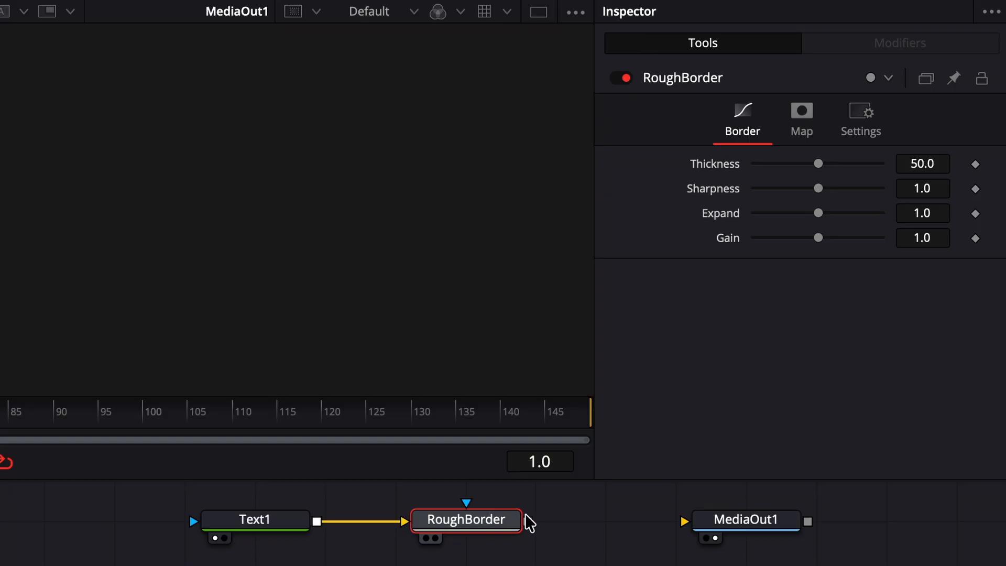
{"action": "left_click_drag", "start_coordinate": [528, 521], "coordinate": [685, 522]}
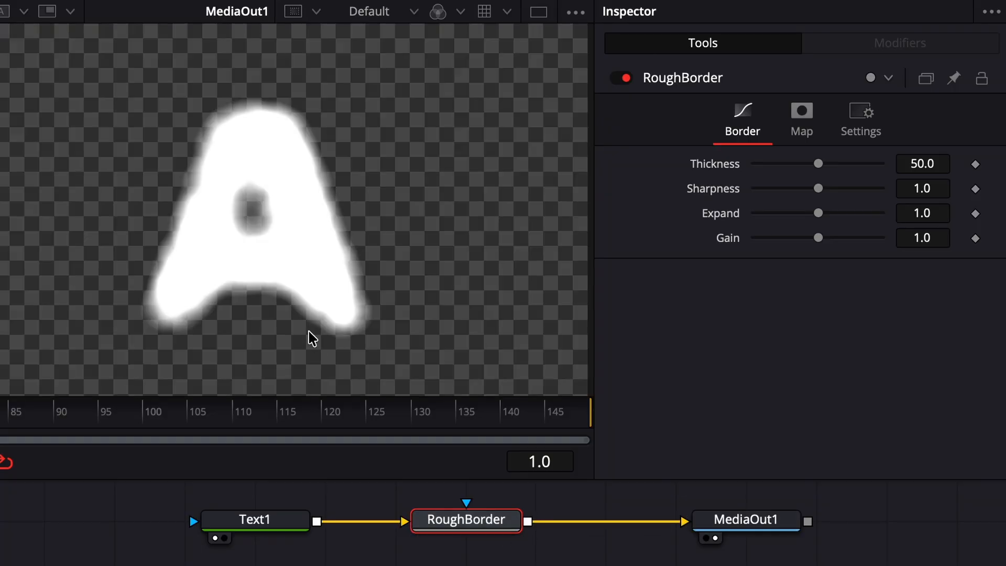
{"action": "left_click_drag", "start_coordinate": [820, 172], "coordinate": [862, 195]}
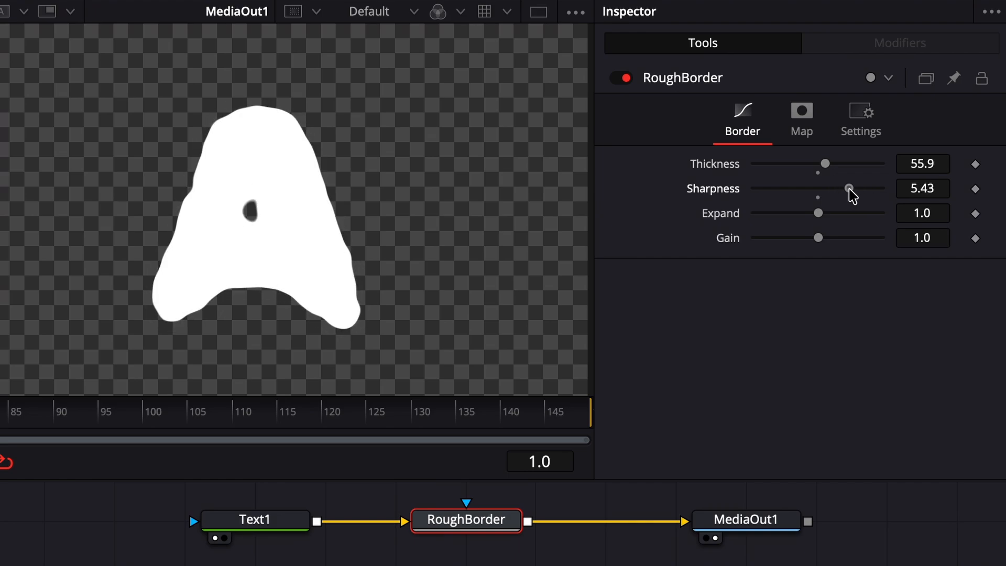
Shrink the map size, then set Thickness 59.1, Sharpness 6.29, Expand 2.4 and Gain 0.31
{"action": "left_click", "coordinate": [803, 127]}
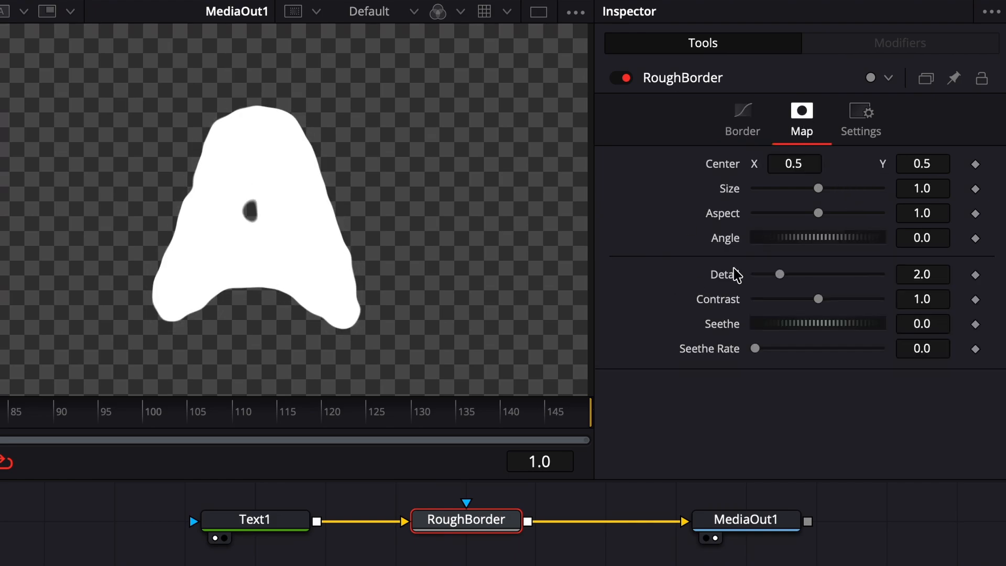
{"action": "left_click_drag", "start_coordinate": [820, 190], "coordinate": [789, 199]}
{"action": "left_click", "coordinate": [753, 147]}
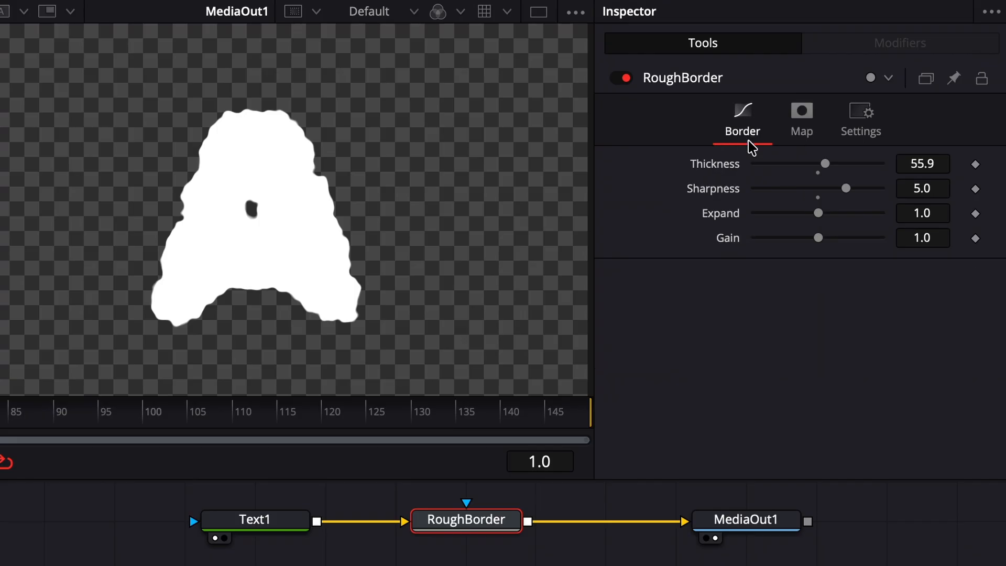
{"action": "left_click_drag", "start_coordinate": [816, 168], "coordinate": [780, 247]}
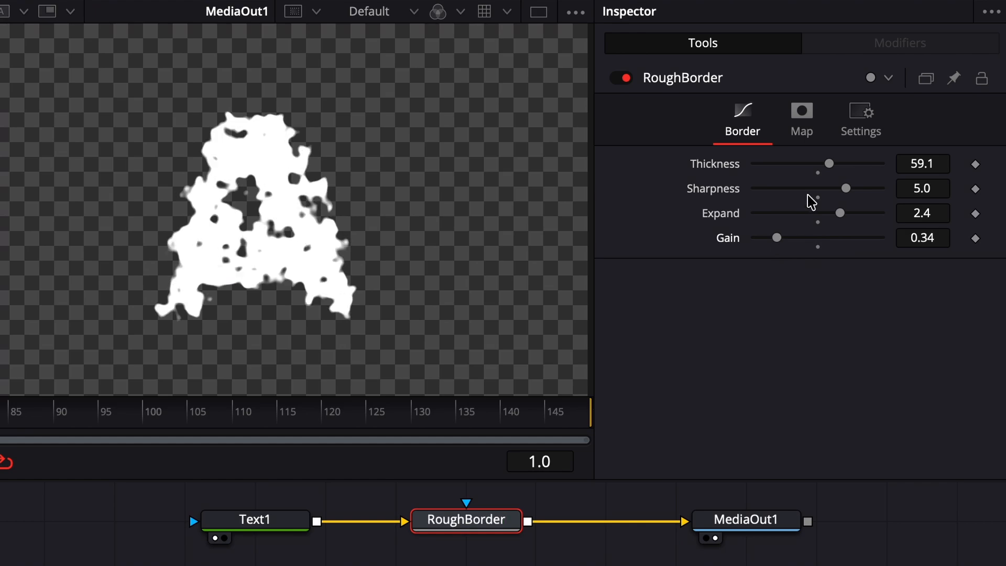
{"action": "mouse_move", "coordinate": [849, 185]}
{"action": "left_mouse_down"}
{"action": "mouse_move", "coordinate": [860, 187]}
{"action": "mouse_move", "coordinate": [854, 195]}
{"action": "left_mouse_up"}
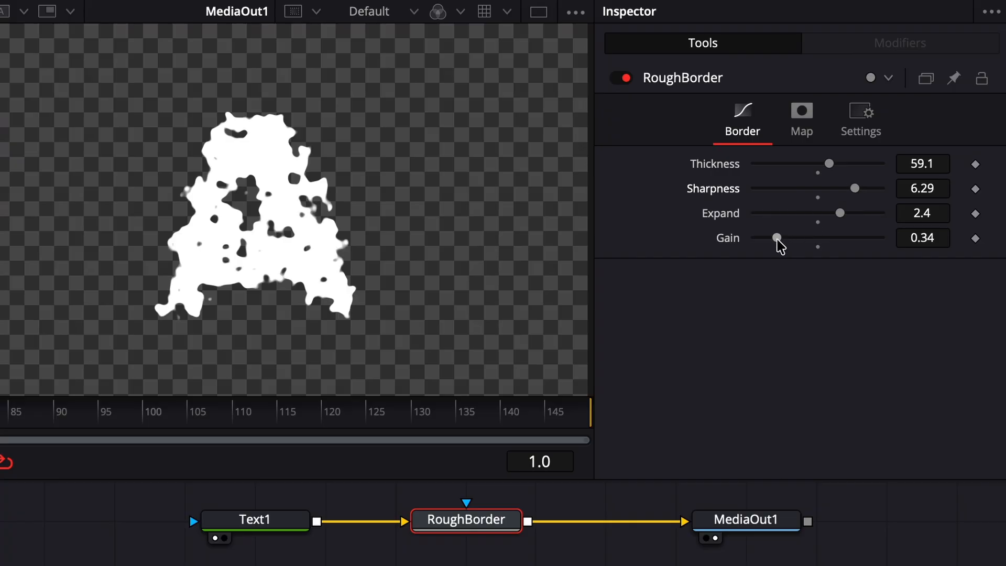
{"action": "mouse_move", "coordinate": [782, 246]}
{"action": "left_mouse_down"}
{"action": "mouse_move", "coordinate": [790, 245]}
{"action": "mouse_move", "coordinate": [779, 244]}
{"action": "left_mouse_up"}
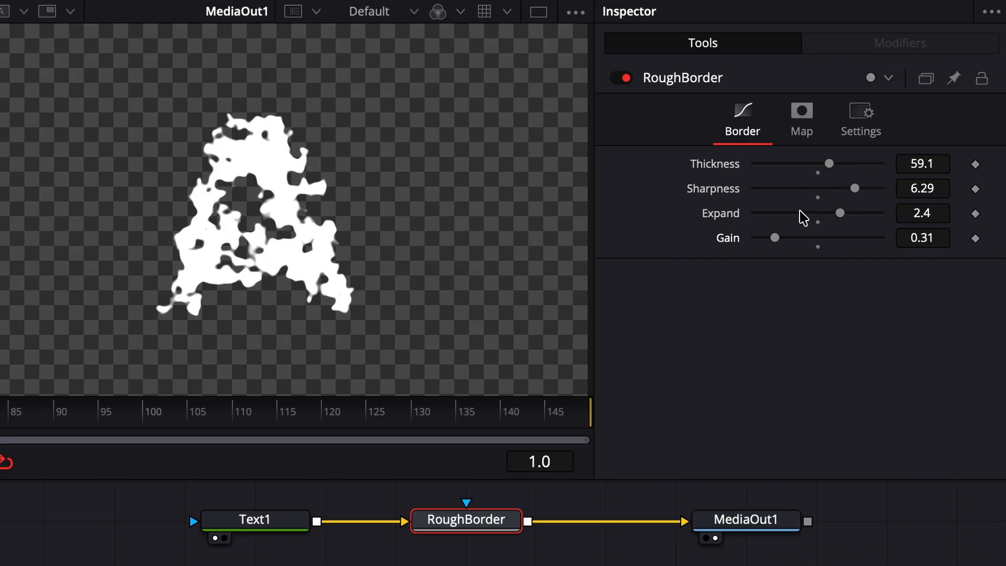
Shift the map's Center X, then set border Thickness 37.8, Expand 2.14, Gain 0.44 and tweak sharpness
{"action": "left_click", "coordinate": [795, 127]}
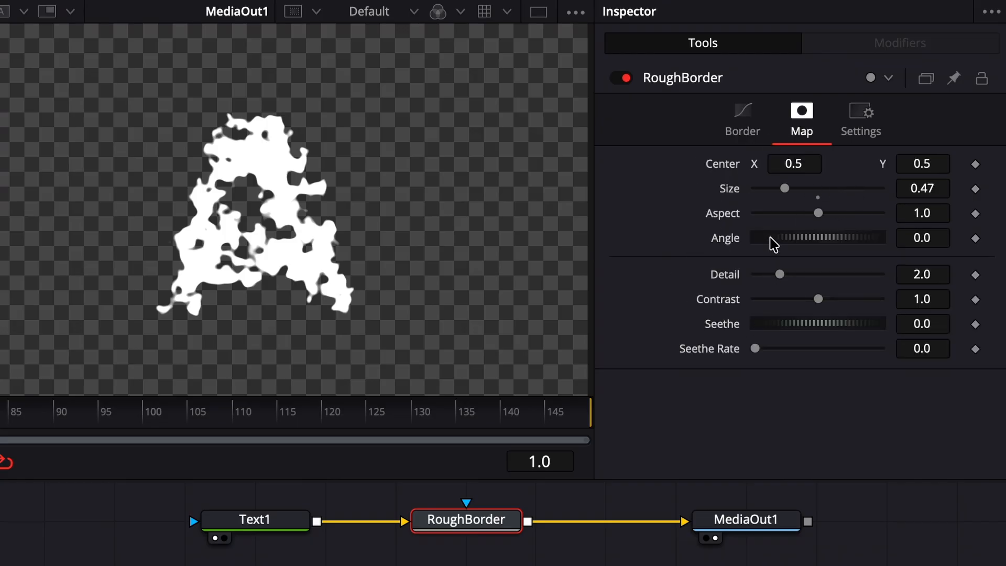
{"action": "left_click_drag", "start_coordinate": [800, 159], "coordinate": [814, 207]}
{"action": "left_click", "coordinate": [753, 131]}
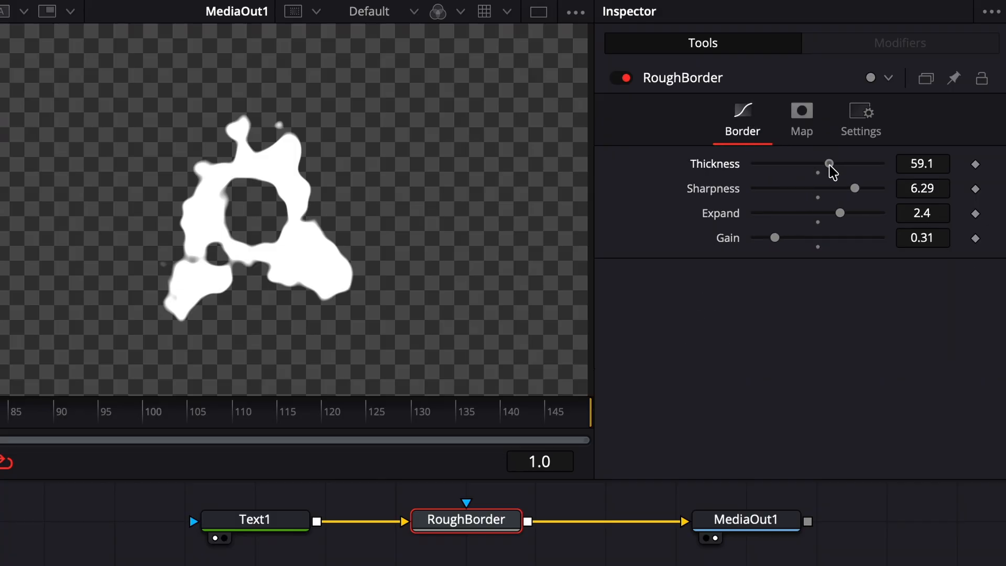
{"action": "left_click_drag", "start_coordinate": [831, 166], "coordinate": [803, 178]}
{"action": "left_click_drag", "start_coordinate": [854, 214], "coordinate": [836, 214]}
{"action": "left_click_drag", "start_coordinate": [774, 238], "coordinate": [786, 238]}
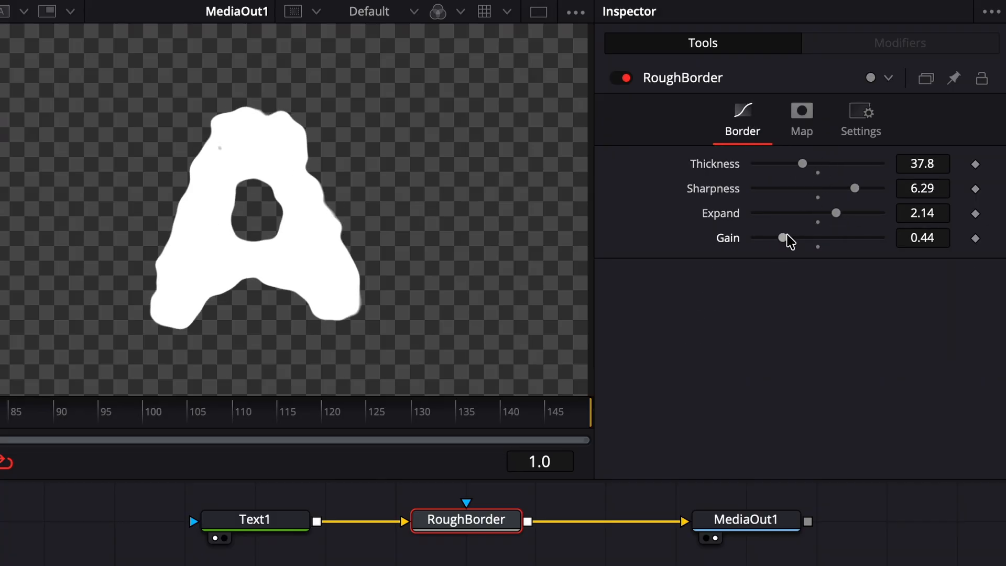
{"action": "left_click_drag", "start_coordinate": [854, 188], "coordinate": [856, 189]}
Try map Aspect and Size values (0.22, then 0.34) and rotate the noise angle
{"action": "left_click", "coordinate": [801, 119]}
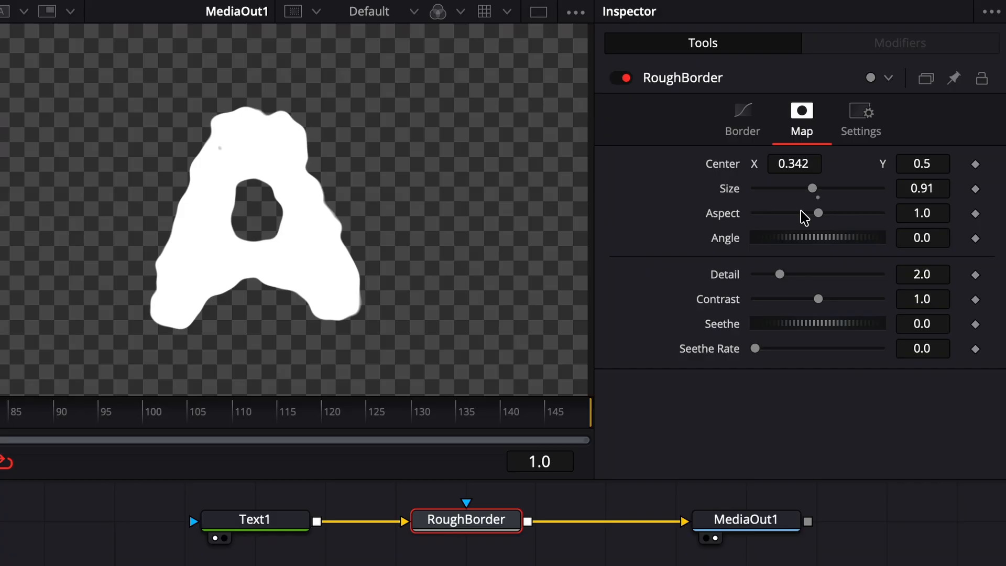
{"action": "mouse_move", "coordinate": [813, 211]}
{"action": "left_mouse_down"}
{"action": "mouse_move", "coordinate": [753, 224]}
{"action": "mouse_move", "coordinate": [891, 225]}
{"action": "mouse_move", "coordinate": [871, 220]}
{"action": "left_mouse_up"}
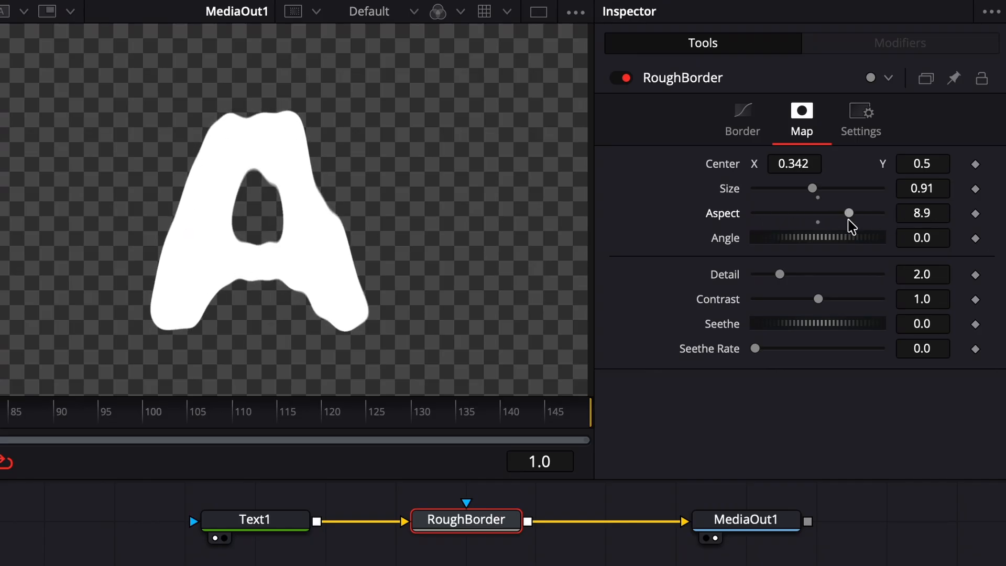
{"action": "left_click_drag", "start_coordinate": [812, 188], "coordinate": [766, 195]}
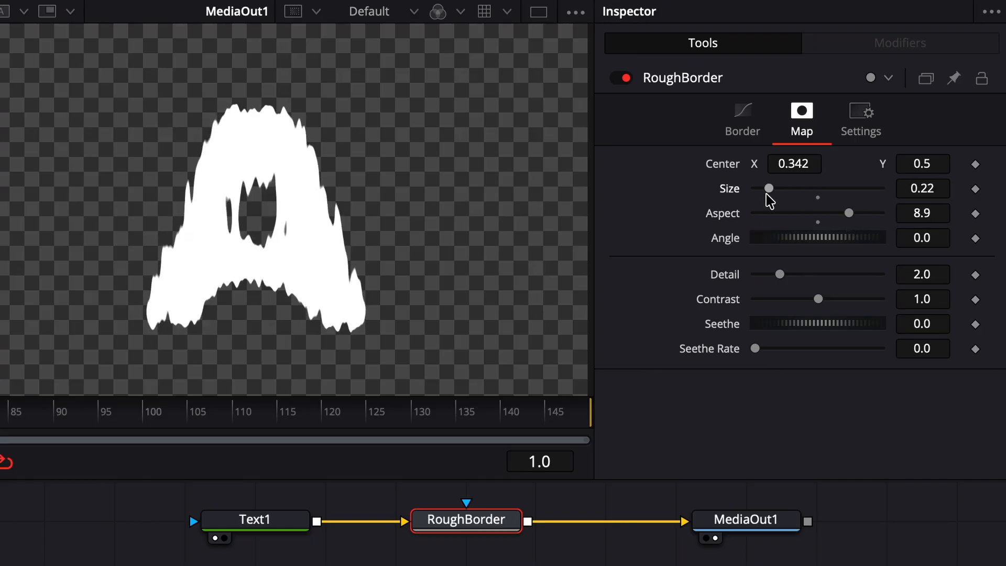
{"action": "left_click_drag", "start_coordinate": [849, 212], "coordinate": [815, 228]}
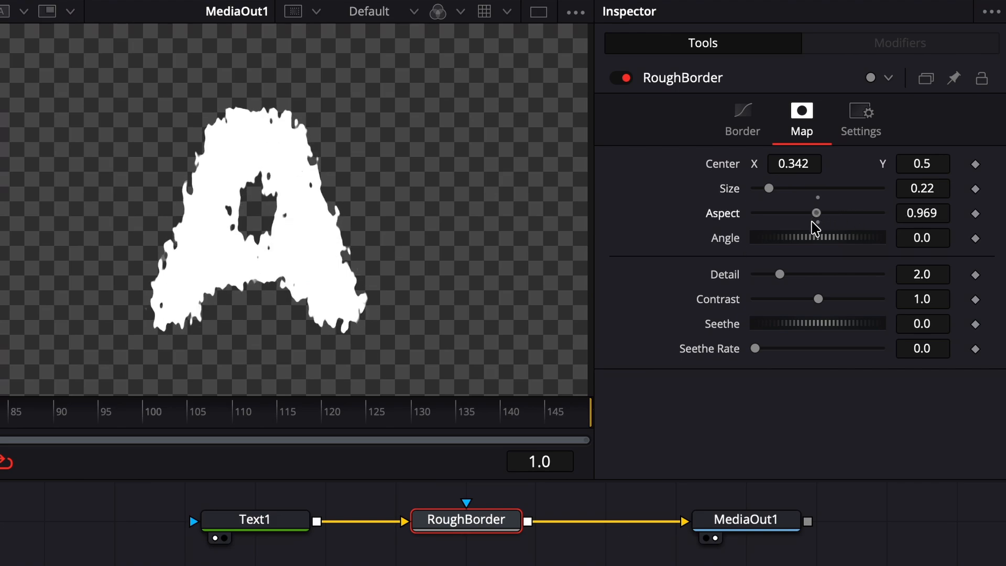
{"action": "left_click_drag", "start_coordinate": [769, 188], "coordinate": [780, 193]}
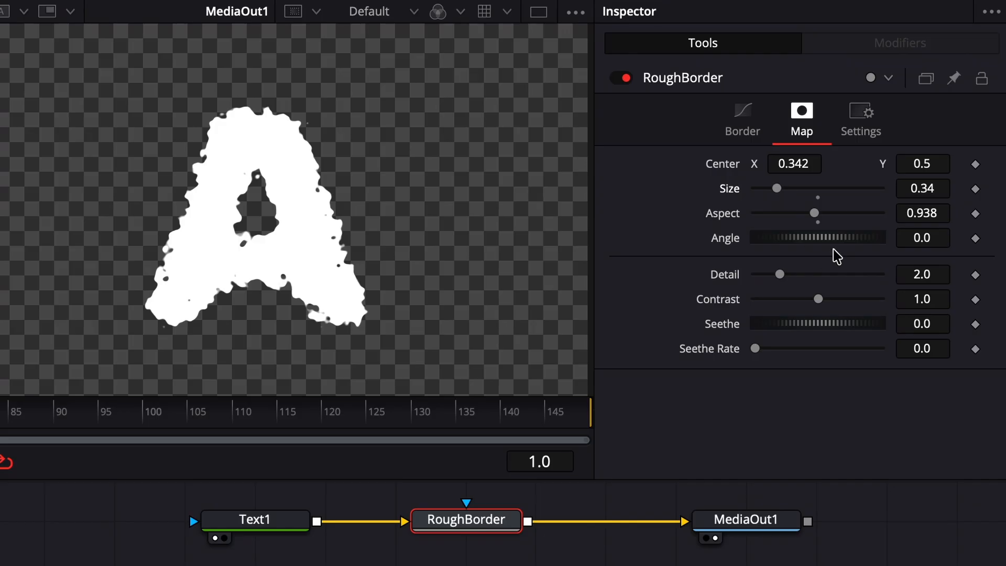
{"action": "mouse_move", "coordinate": [835, 238]}
{"action": "left_mouse_down"}
{"action": "mouse_move", "coordinate": [792, 243]}
{"action": "mouse_move", "coordinate": [863, 246]}
{"action": "mouse_move", "coordinate": [837, 252]}
{"action": "left_mouse_up"}
Reset Center X to 0.5 and settle the map at Size 0.75, Detail 3.31, Contrast 0.59
{"action": "double_click", "coordinate": [733, 164]}
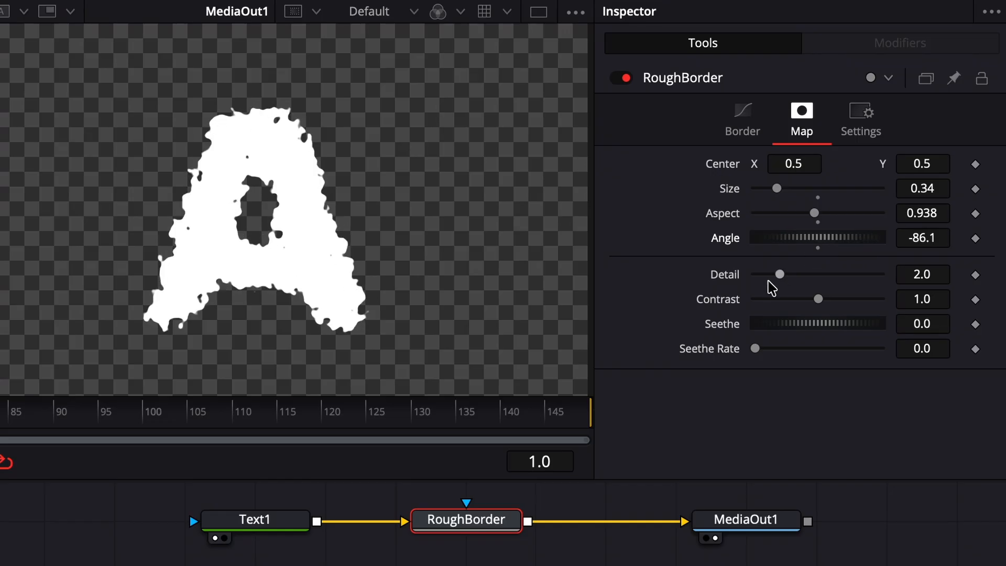
{"action": "left_click_drag", "start_coordinate": [780, 277], "coordinate": [841, 283]}
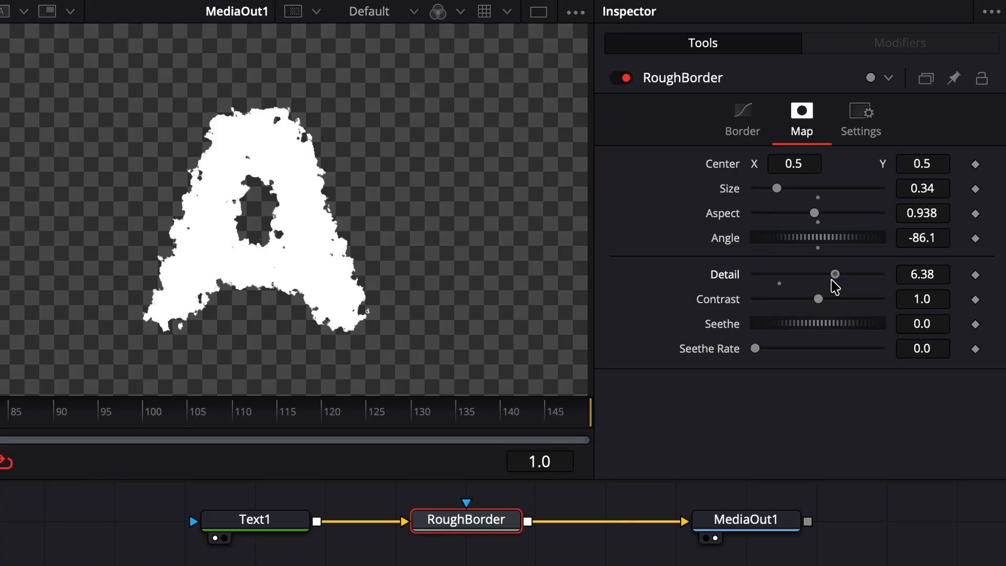
{"action": "left_click_drag", "start_coordinate": [785, 194], "coordinate": [801, 195]}
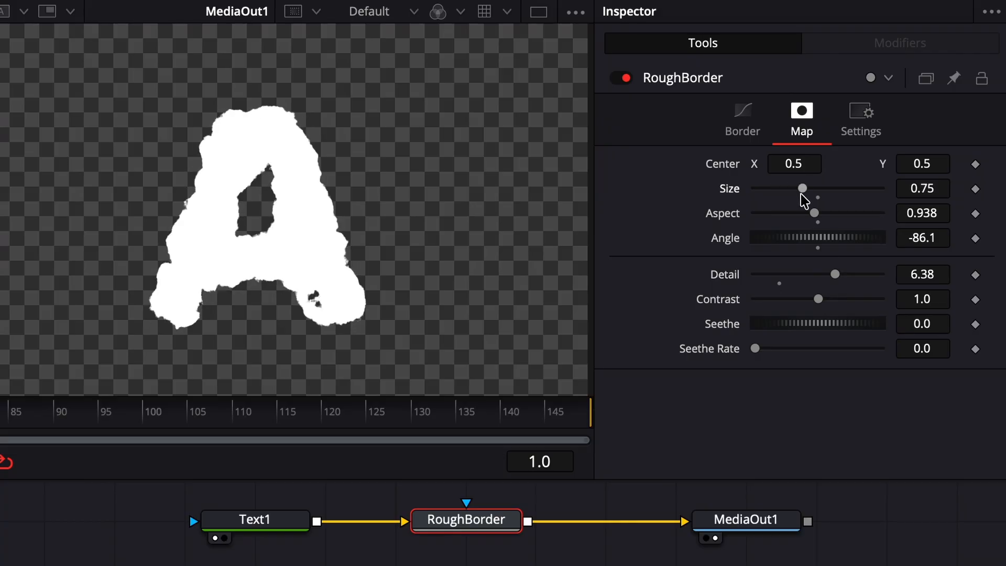
{"action": "left_click_drag", "start_coordinate": [859, 277], "coordinate": [786, 288]}
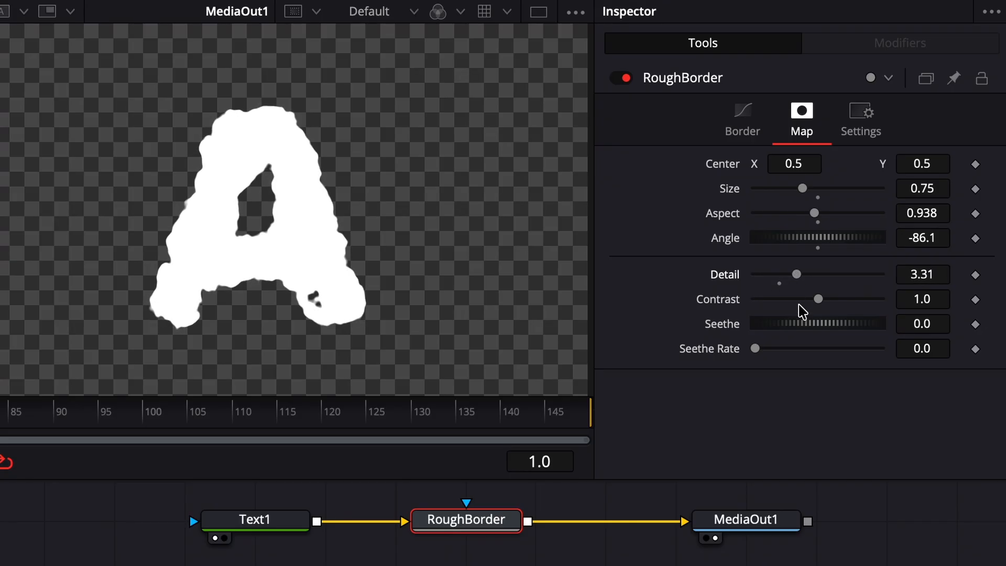
{"action": "left_click_drag", "start_coordinate": [809, 302], "coordinate": [771, 309]}
Lower the border sharpness and drag the map Contrast to 1.89
{"action": "left_click", "coordinate": [743, 112]}
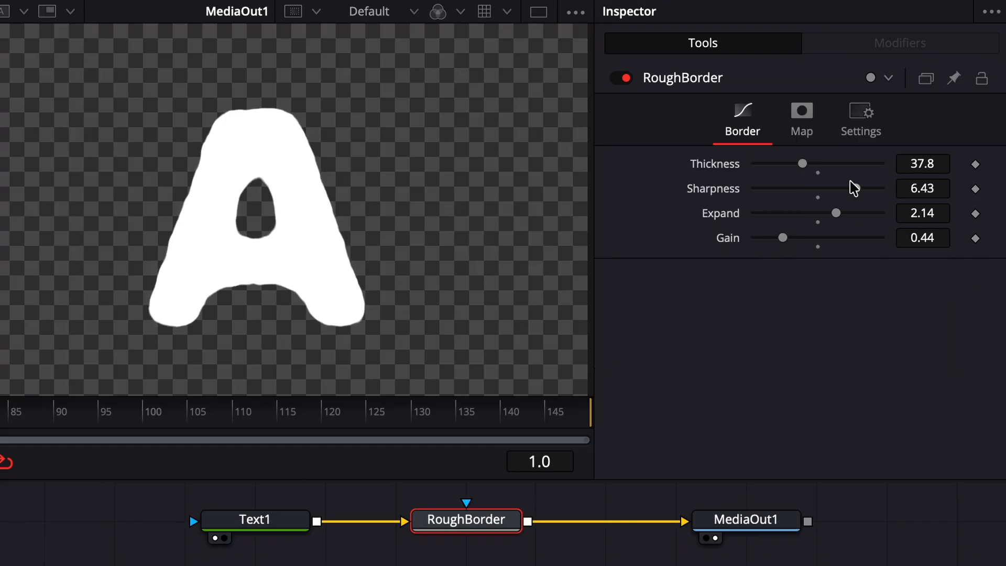
{"action": "left_click_drag", "start_coordinate": [855, 189], "coordinate": [825, 196]}
{"action": "left_click", "coordinate": [802, 121]}
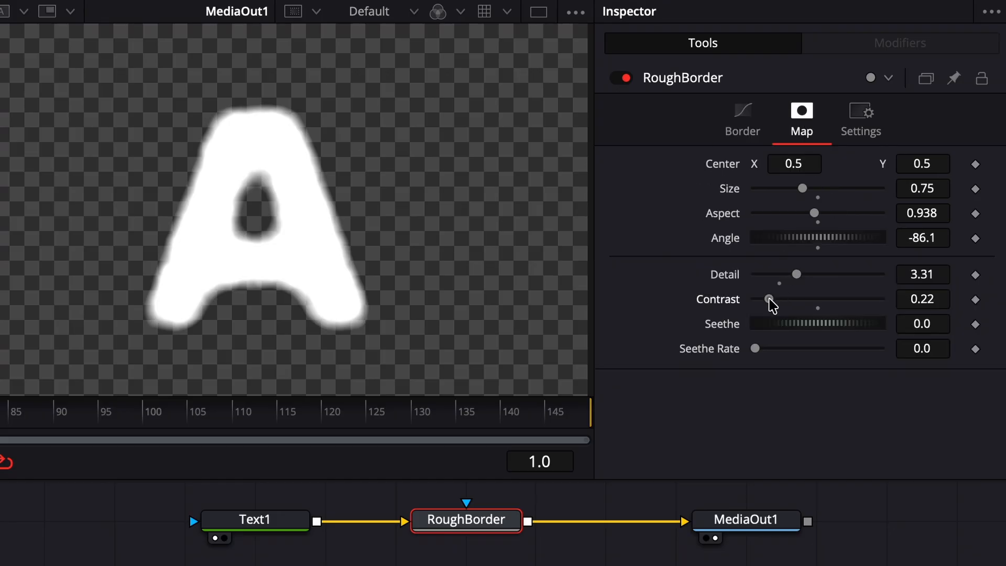
{"action": "left_click_drag", "start_coordinate": [769, 299], "coordinate": [891, 331]}
Reset Seethe to 0, set Seethe Rate to 0.22, and scrub the timeline to preview the animation
{"action": "double_click", "coordinate": [733, 324]}
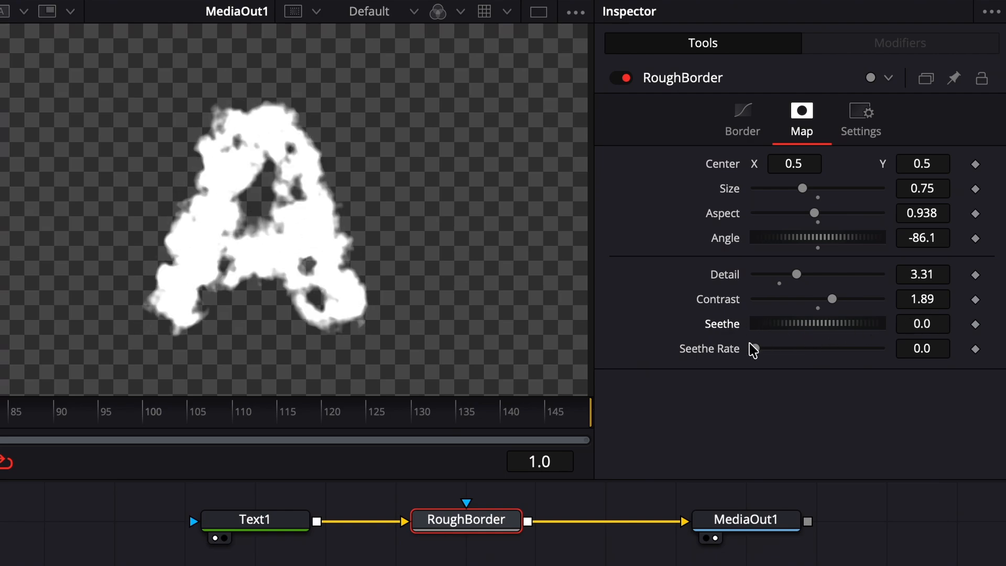
{"action": "left_click_drag", "start_coordinate": [754, 349], "coordinate": [782, 352]}
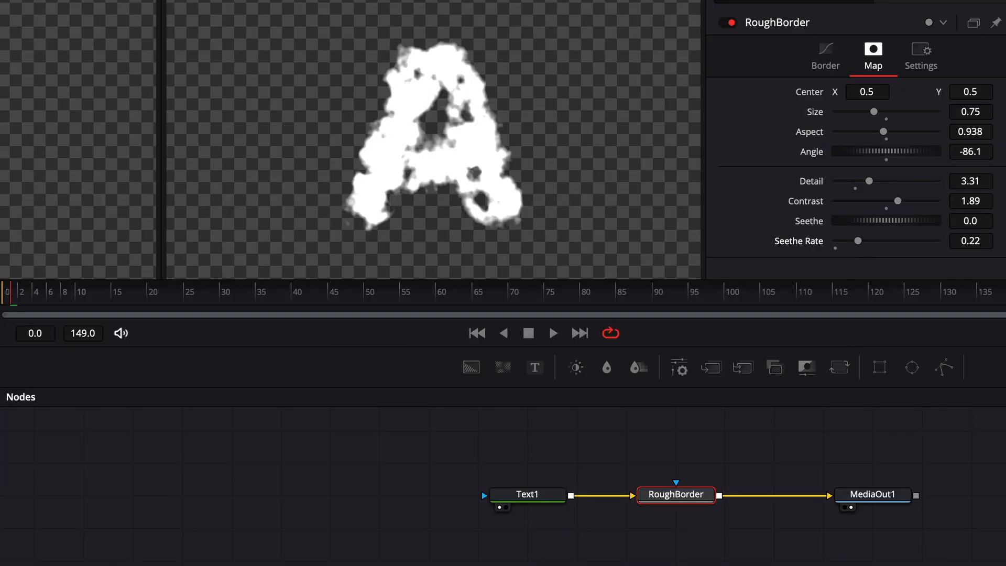
{"action": "left_click_drag", "start_coordinate": [28, 300], "coordinate": [512, 309]}
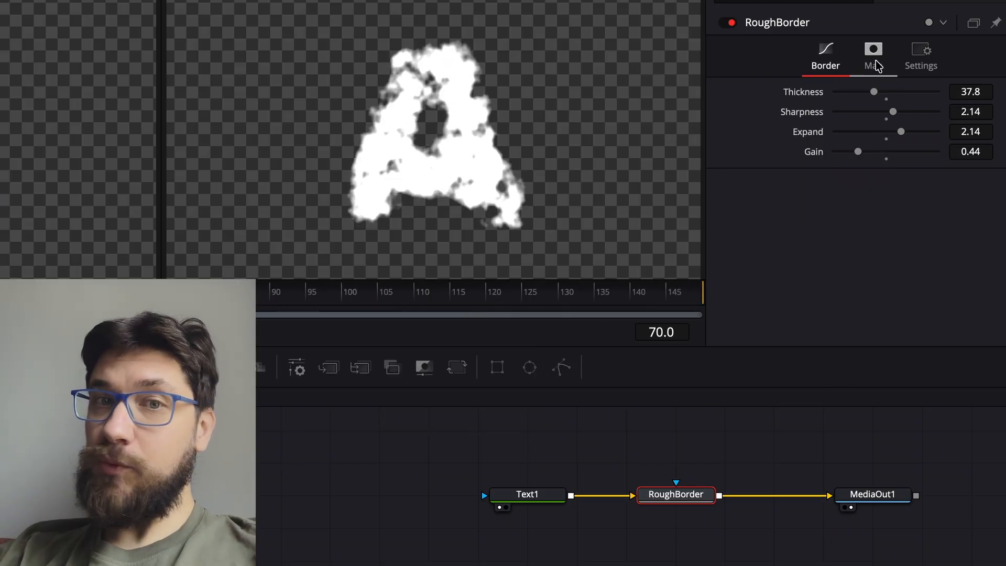
{"action": "left_click", "coordinate": [876, 66]}
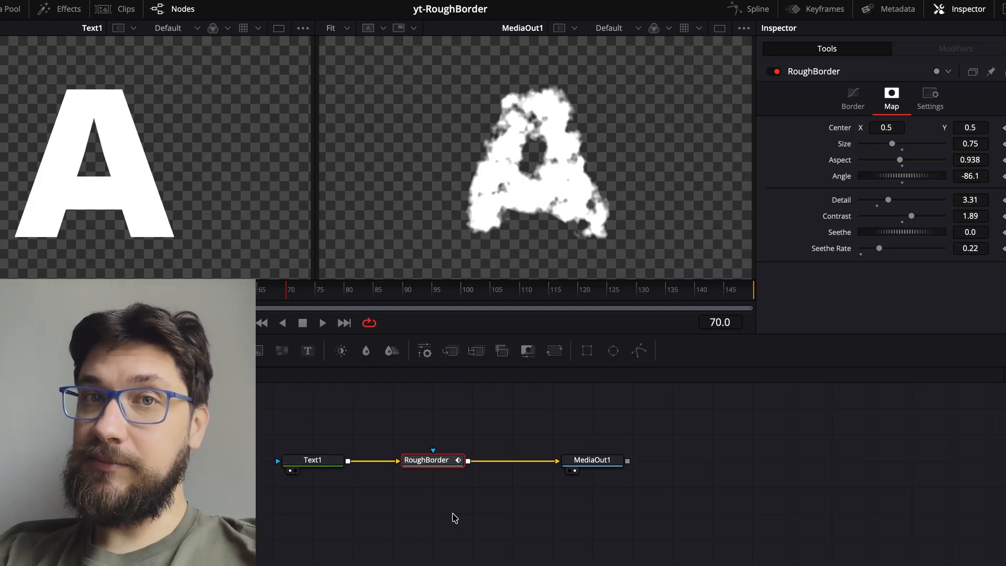
Add RoughBorder_1 via the 'roug' search, feed Text1 into it, and move it into the chain to MediaOut1
{"action": "key", "text": "shift+space"}
{"action": "type", "text": "ro"}
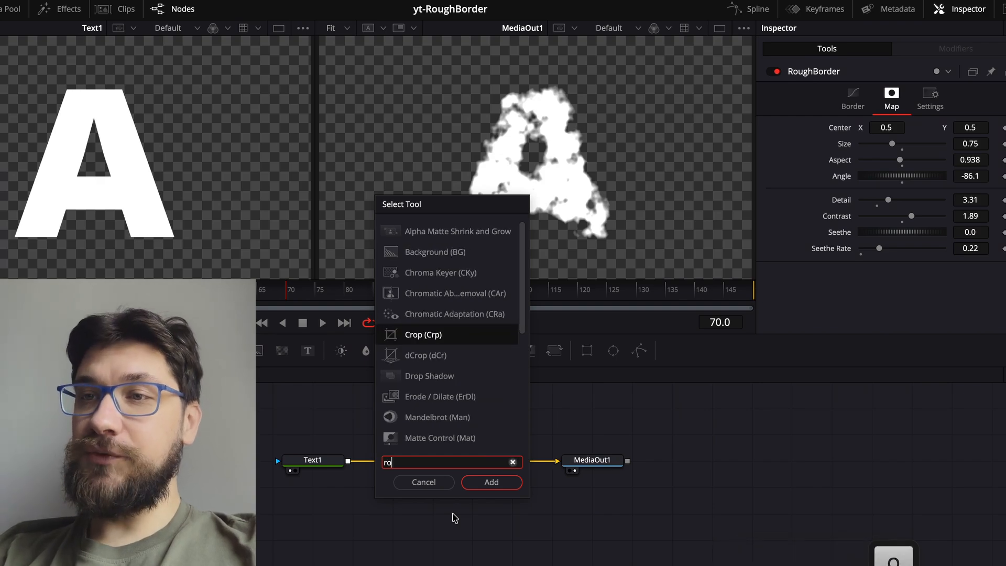
{"action": "type", "text": "ug"}
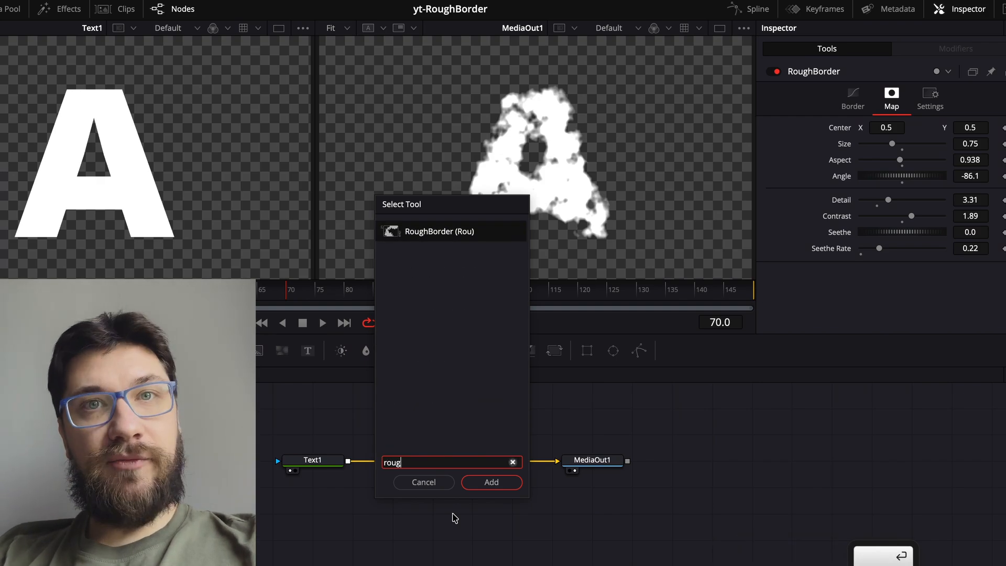
{"action": "key", "text": "Return"}
{"action": "left_click_drag", "start_coordinate": [484, 470], "coordinate": [426, 489]}
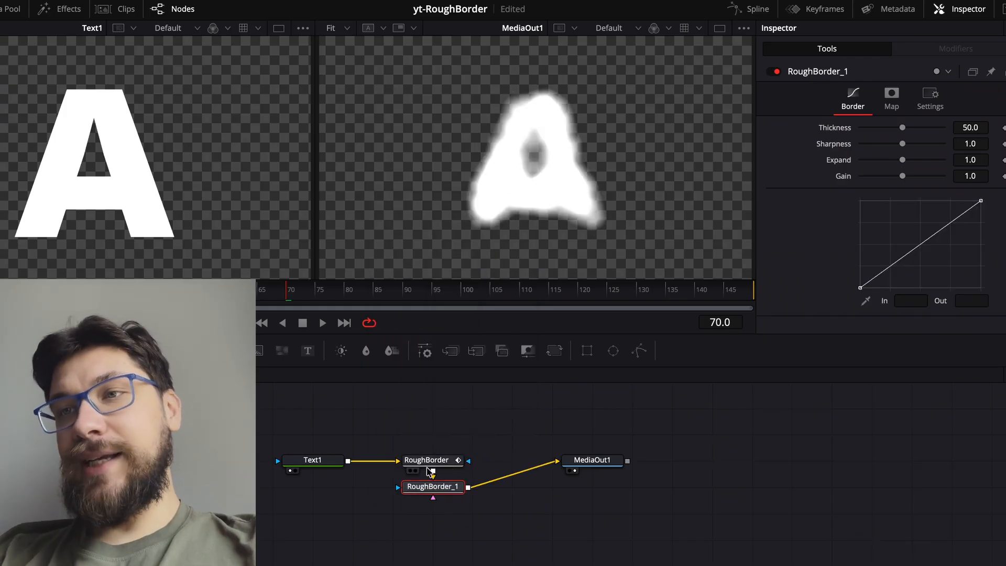
{"action": "left_click_drag", "start_coordinate": [348, 460], "coordinate": [436, 415]}
{"action": "left_click_drag", "start_coordinate": [425, 495], "coordinate": [424, 468]}
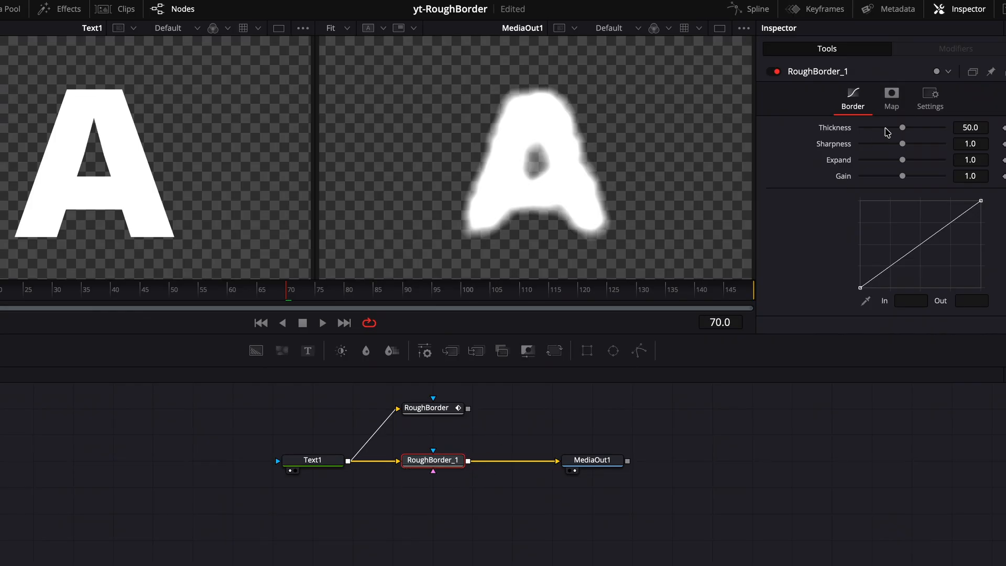
Set RoughBorder_1 Sharpness 4.86, map Size 0.47 with more Detail, Thickness 56.7, Expand 1.7
{"action": "left_click_drag", "start_coordinate": [902, 128], "coordinate": [910, 129]}
{"action": "left_click_drag", "start_coordinate": [901, 143], "coordinate": [920, 144]}
{"action": "left_click_drag", "start_coordinate": [902, 160], "coordinate": [892, 175]}
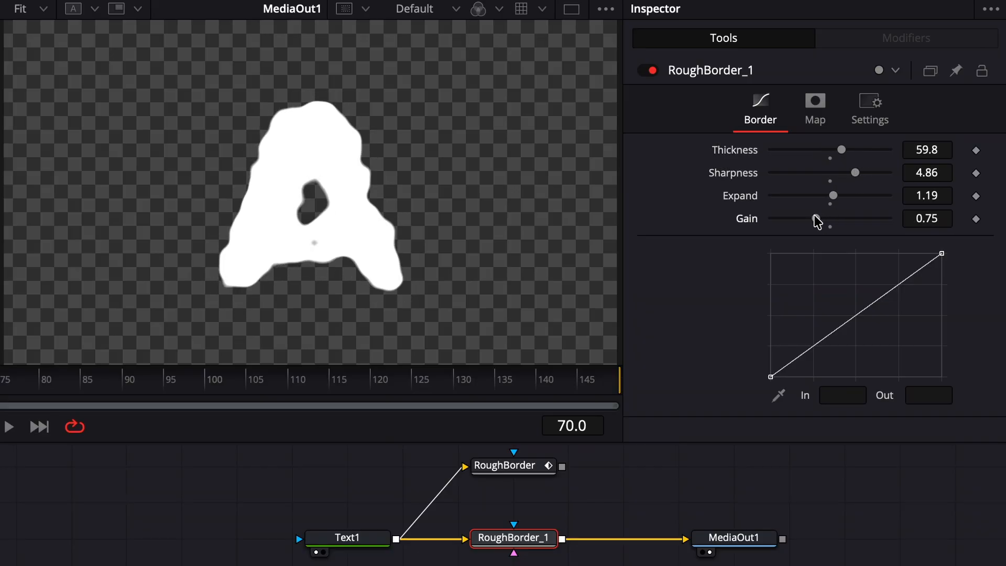
{"action": "left_click", "coordinate": [815, 104]}
{"action": "left_click_drag", "start_coordinate": [826, 172], "coordinate": [800, 183]}
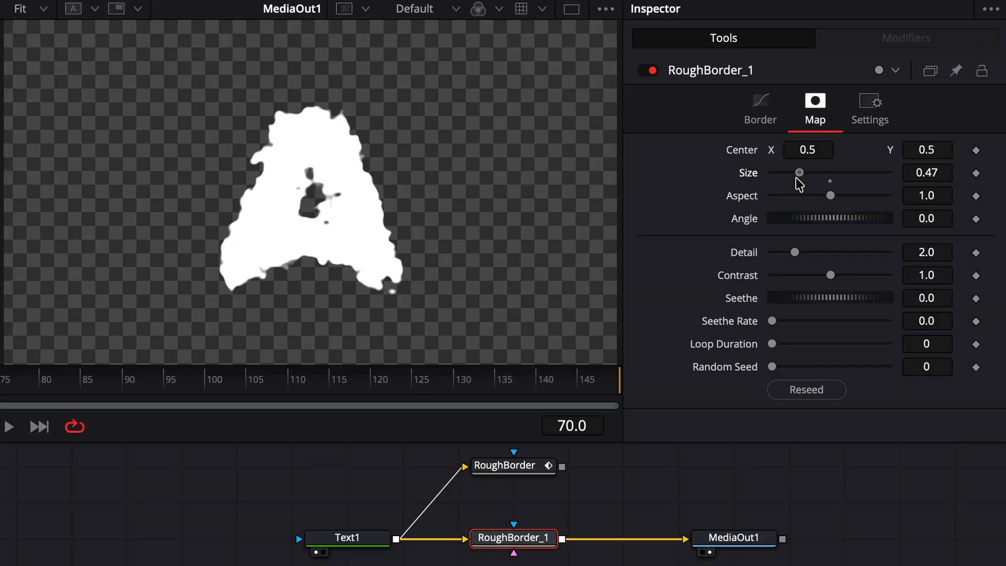
{"action": "left_click_drag", "start_coordinate": [794, 252], "coordinate": [810, 254]}
{"action": "left_click", "coordinate": [754, 101]}
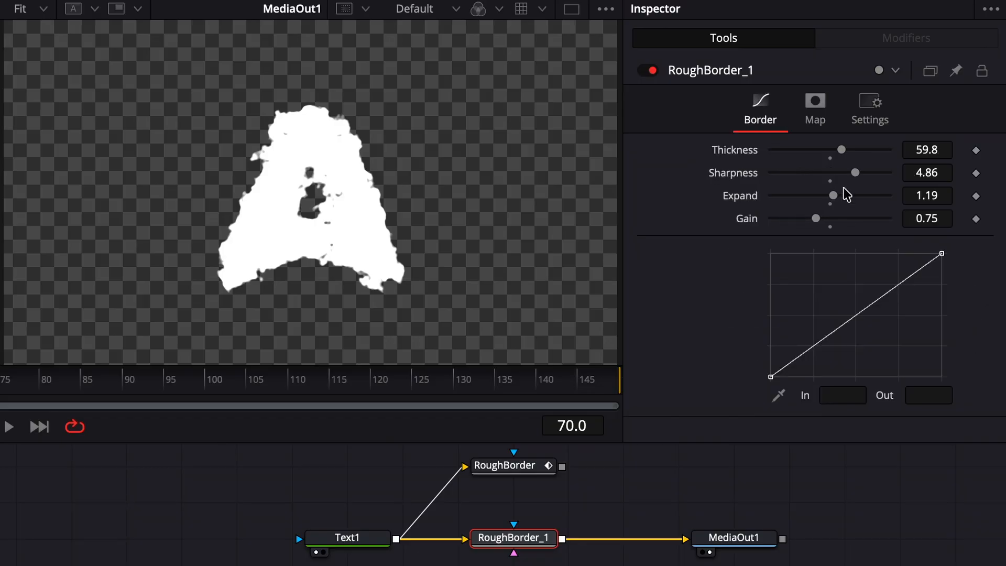
{"action": "left_click_drag", "start_coordinate": [843, 150], "coordinate": [838, 151]}
{"action": "left_click_drag", "start_coordinate": [835, 196], "coordinate": [801, 220]}
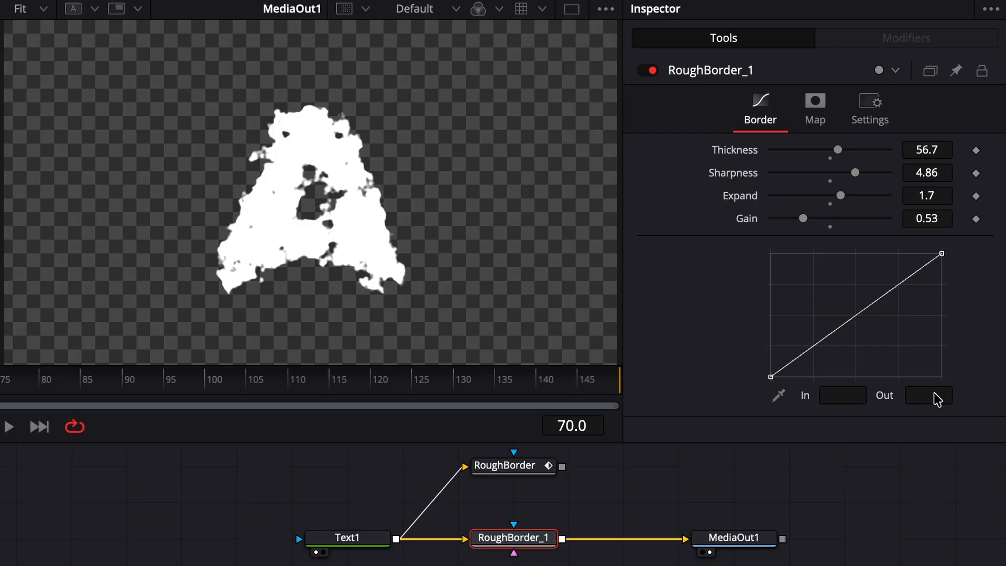
Add points to the border curve and drag them into a zigzag shape
{"action": "left_click", "coordinate": [804, 351]}
{"action": "left_click_drag", "start_coordinate": [804, 351], "coordinate": [838, 351]}
{"action": "left_click", "coordinate": [836, 279]}
{"action": "left_click", "coordinate": [905, 286]}
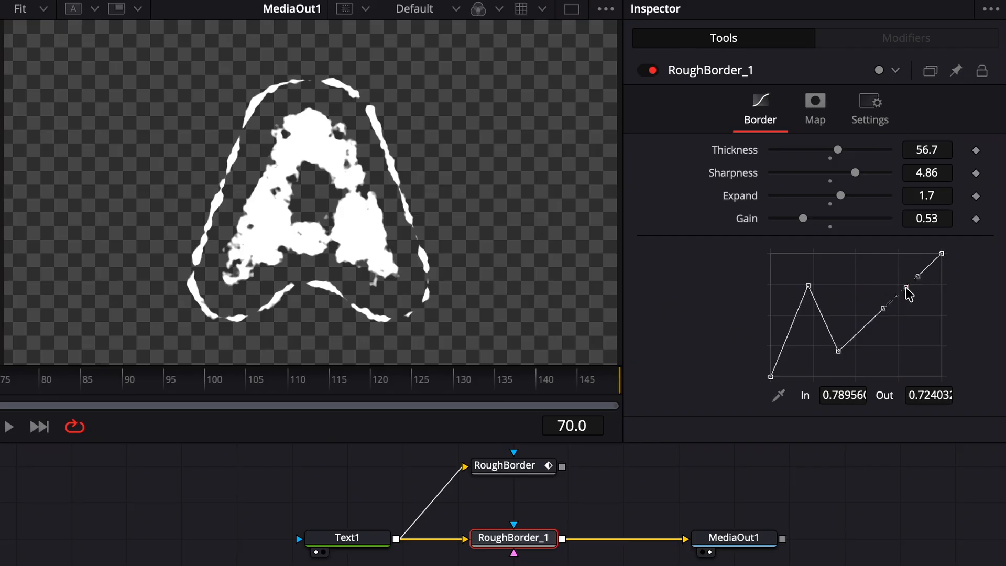
{"action": "left_click_drag", "start_coordinate": [905, 286], "coordinate": [871, 278]}
{"action": "left_click", "coordinate": [863, 347]}
Set border Expand 2.46, Gain 0.64, Thickness 19.7 and lower Sharpness to 0.165
{"action": "left_click_drag", "start_coordinate": [840, 195], "coordinate": [851, 196]}
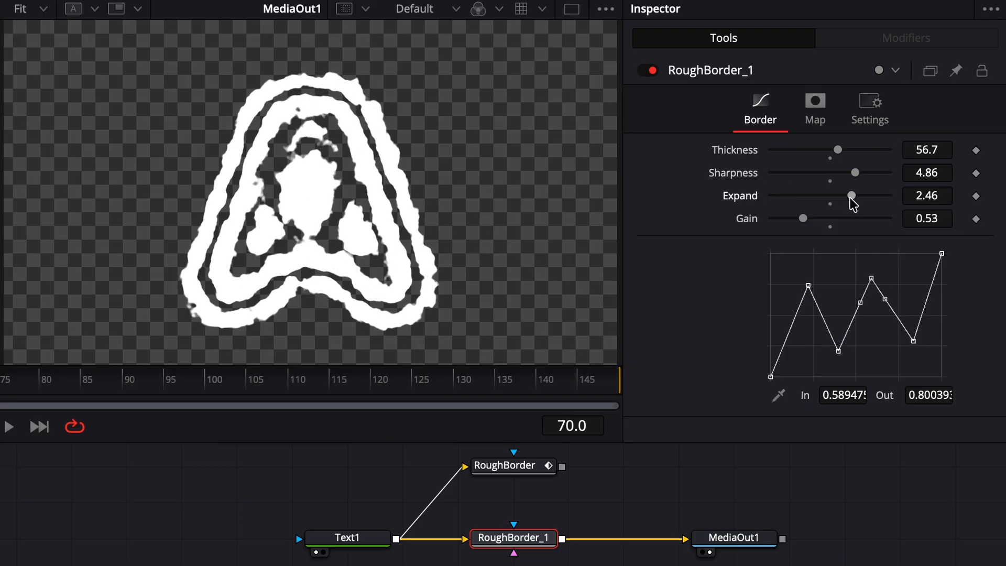
{"action": "mouse_move", "coordinate": [802, 218]}
{"action": "left_mouse_down"}
{"action": "mouse_move", "coordinate": [793, 218]}
{"action": "mouse_move", "coordinate": [810, 218]}
{"action": "left_mouse_up"}
{"action": "left_click_drag", "start_coordinate": [838, 148], "coordinate": [794, 149]}
{"action": "left_click_drag", "start_coordinate": [854, 173], "coordinate": [780, 178]}
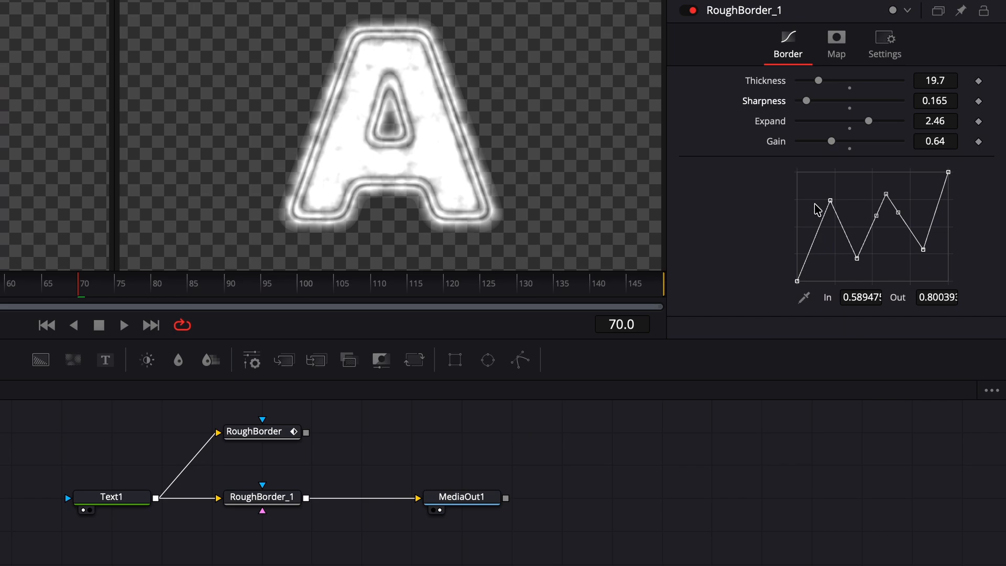
Reset RoughBorder_1's border curve to a straight line and bring up its map settings (Detail 2.91)
{"action": "right_click", "coordinate": [824, 182]}
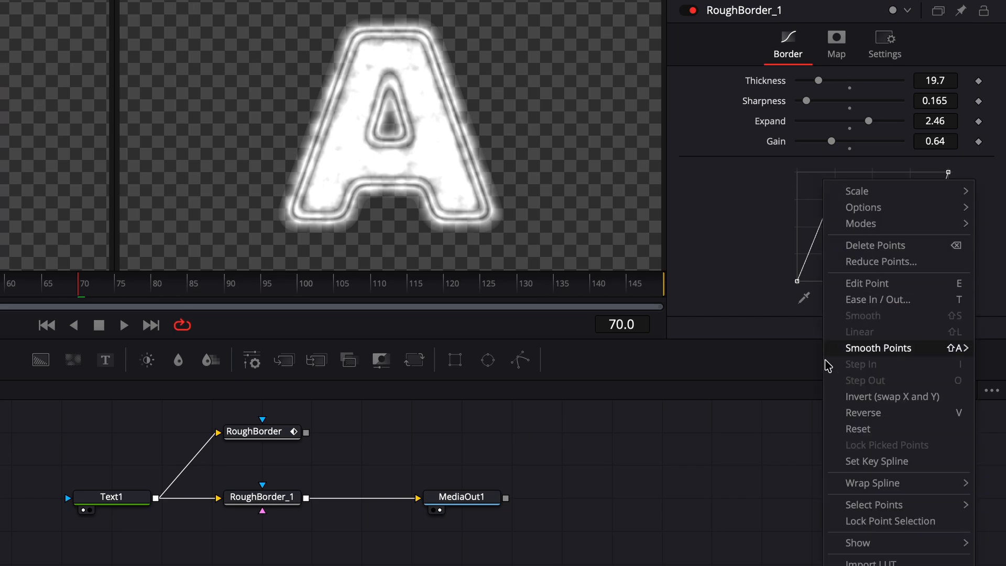
{"action": "left_click", "coordinate": [859, 429]}
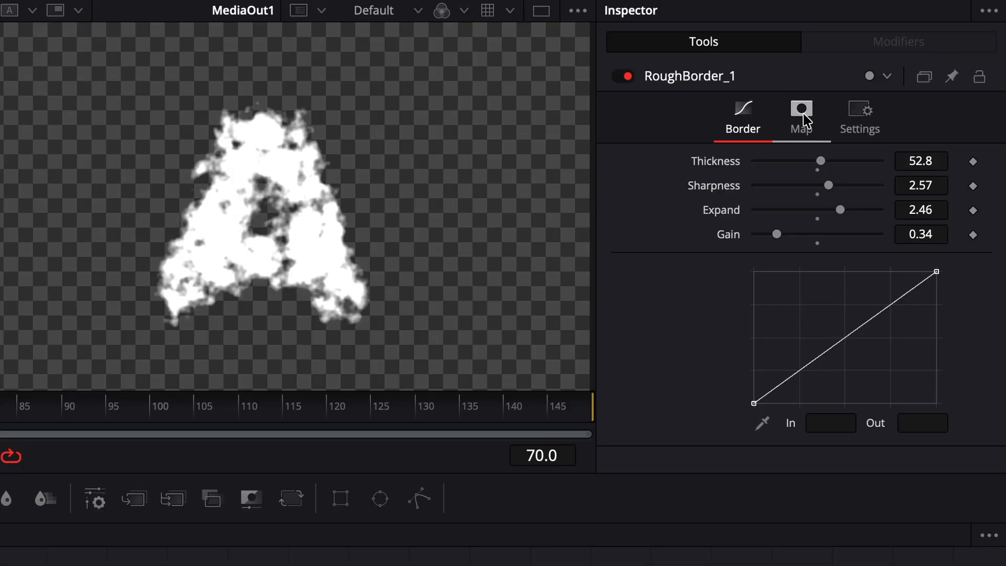
{"action": "left_click", "coordinate": [804, 116]}
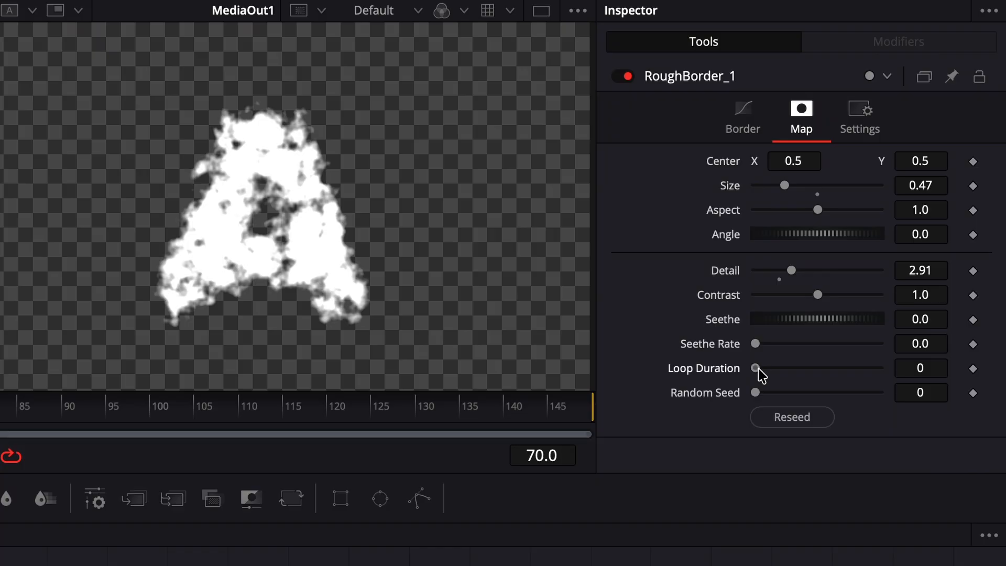
Set the map Loop Duration to 50 and raise the Seethe Rate so the A animates
{"action": "left_click_drag", "start_coordinate": [759, 373], "coordinate": [786, 376]}
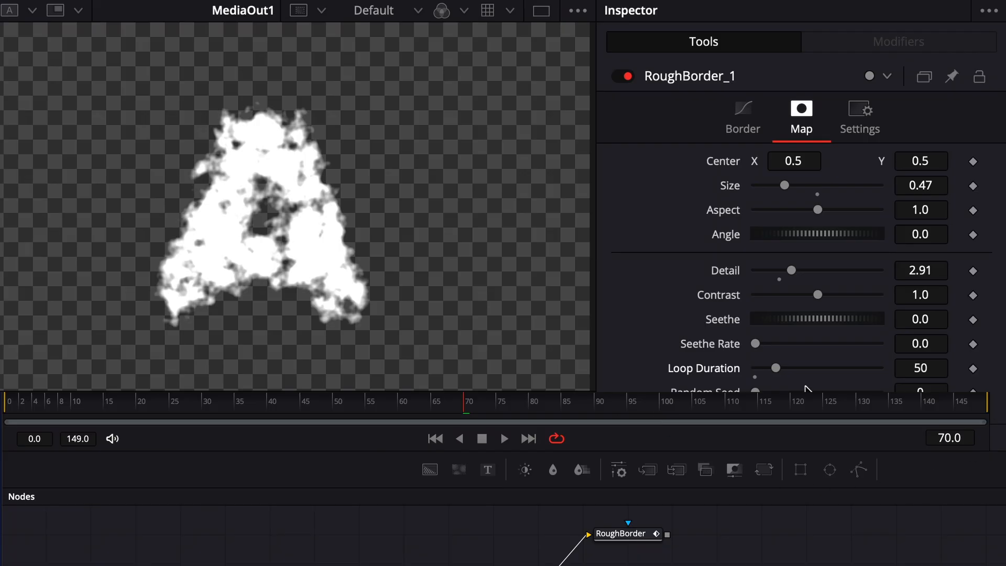
{"action": "left_click_drag", "start_coordinate": [757, 344], "coordinate": [769, 344]}
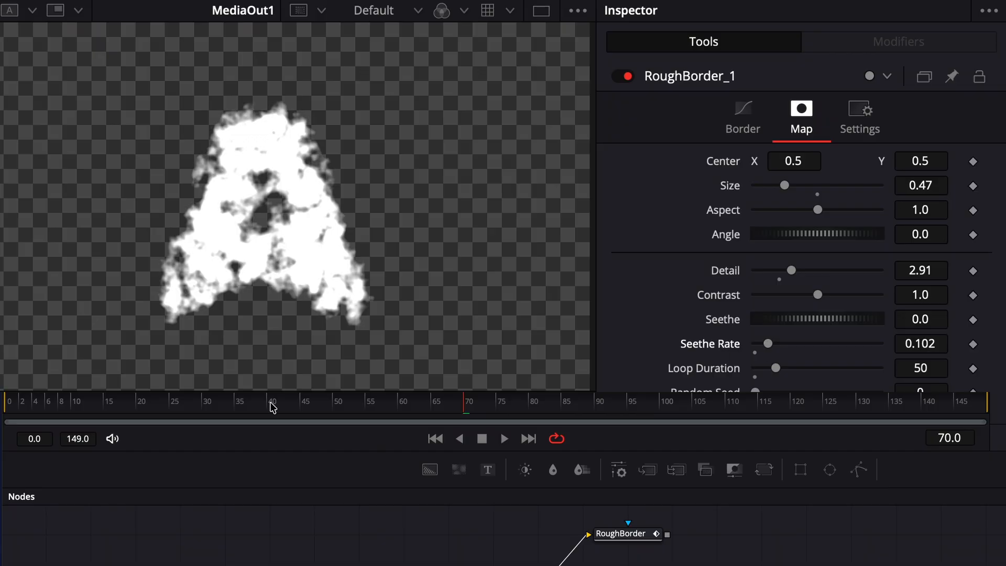
Scrub the timeline from the first frames through frame 141 to watch the seething edge
{"action": "left_click_drag", "start_coordinate": [22, 408], "coordinate": [305, 409]}
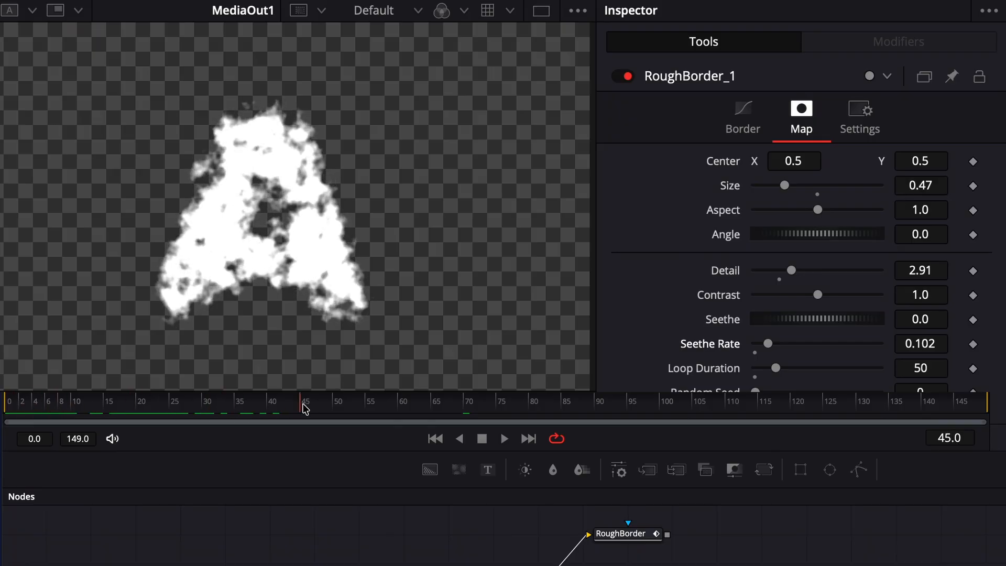
{"action": "left_click_drag", "start_coordinate": [373, 414], "coordinate": [461, 416]}
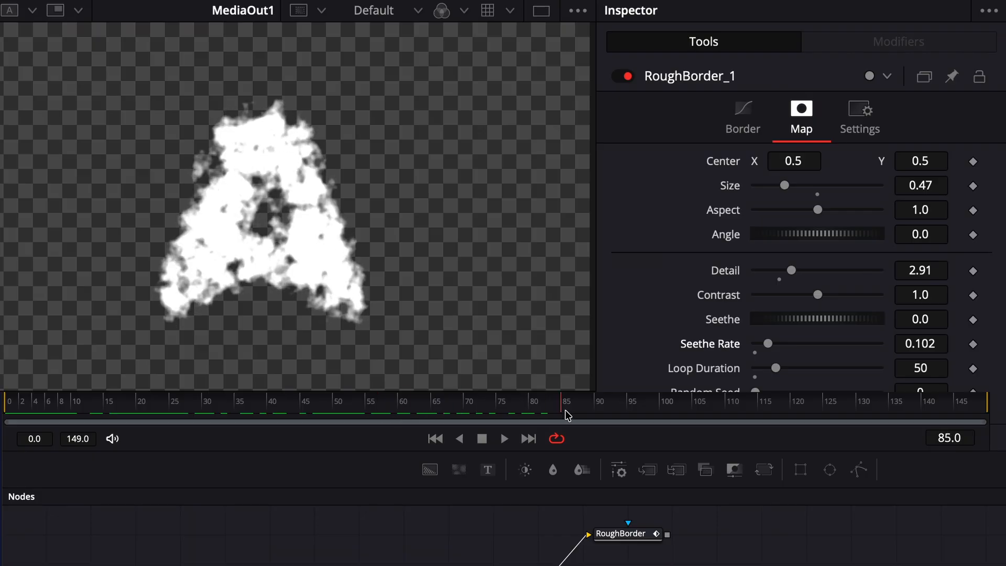
{"action": "left_click_drag", "start_coordinate": [567, 415], "coordinate": [937, 412]}
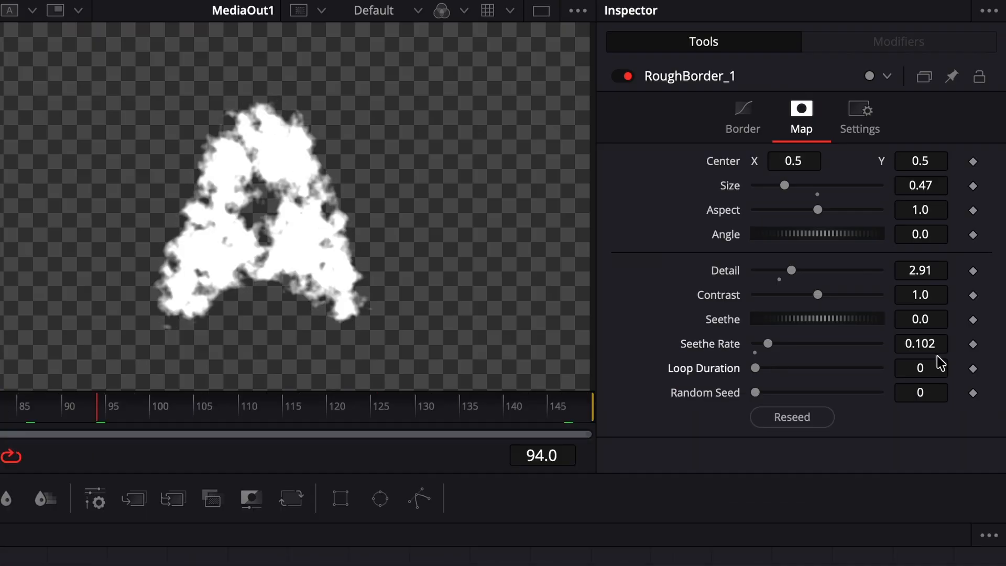
Set the map's Seethe Rate back to 0
{"action": "left_click", "coordinate": [932, 344]}
{"action": "type", "text": "0"}
{"action": "key", "text": "Return"}
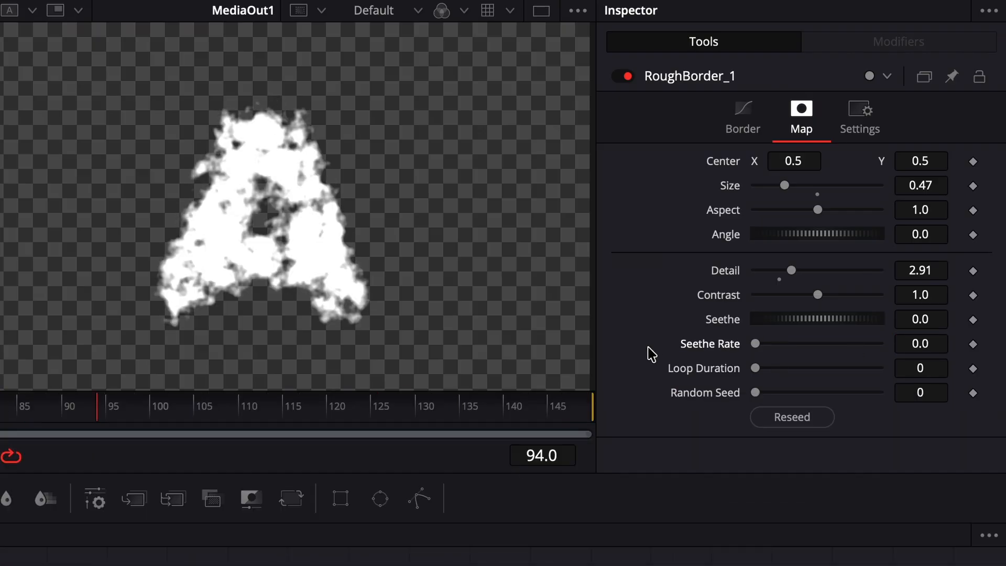
Reseed the map several times, settling on Random Seed 12738
{"action": "left_click", "coordinate": [792, 417]}
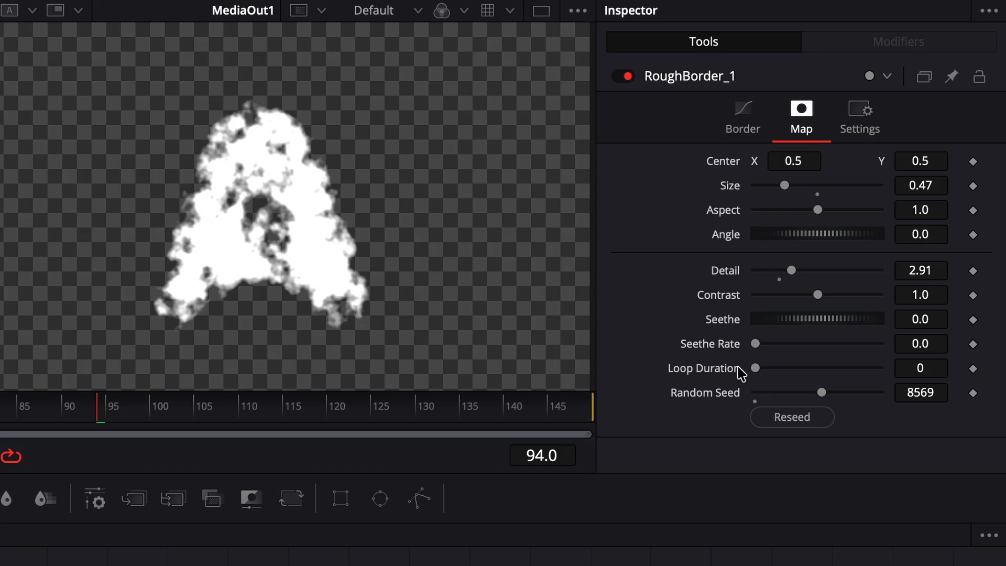
{"action": "left_click", "coordinate": [774, 420]}
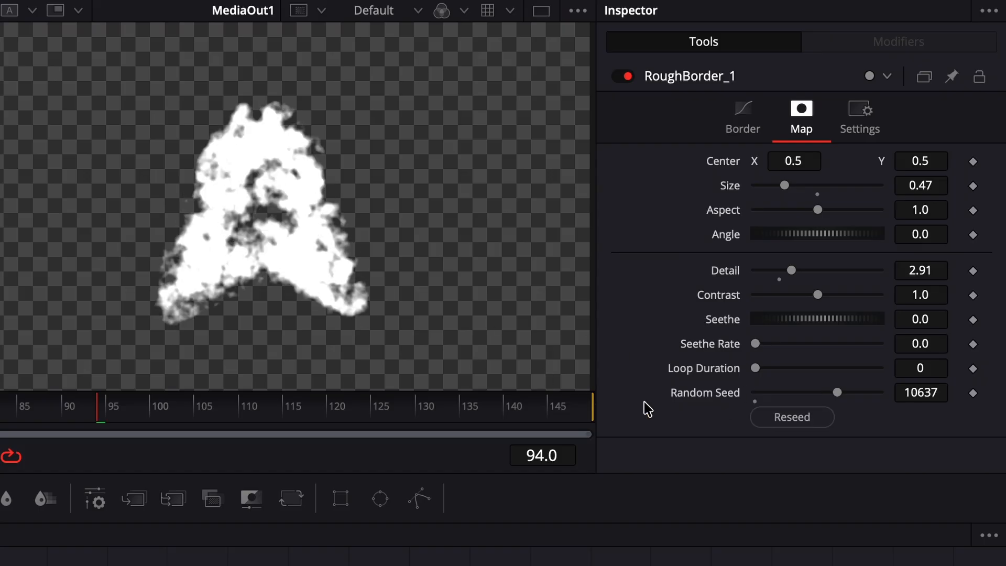
{"action": "left_click", "coordinate": [779, 419]}
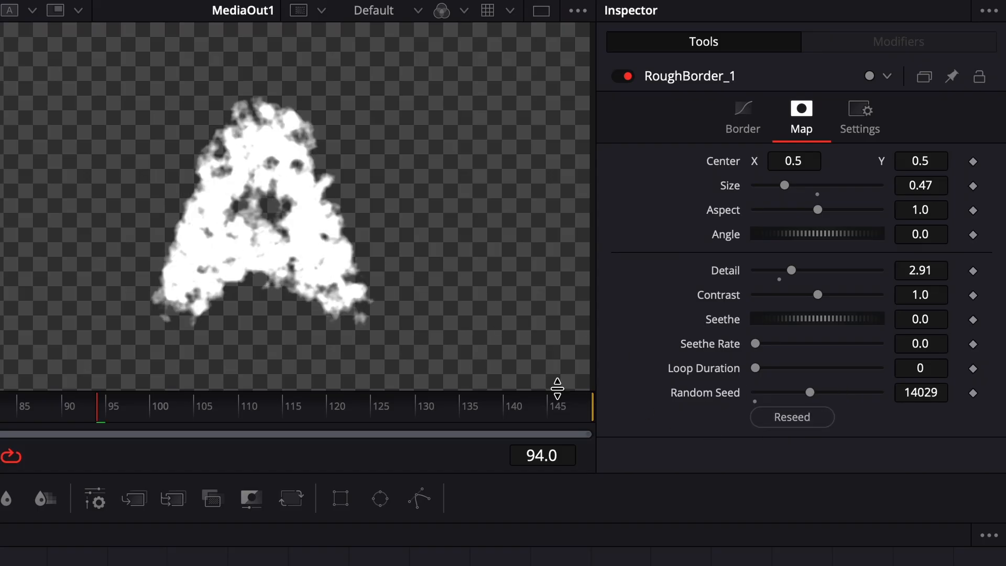
{"action": "left_click", "coordinate": [779, 416]}
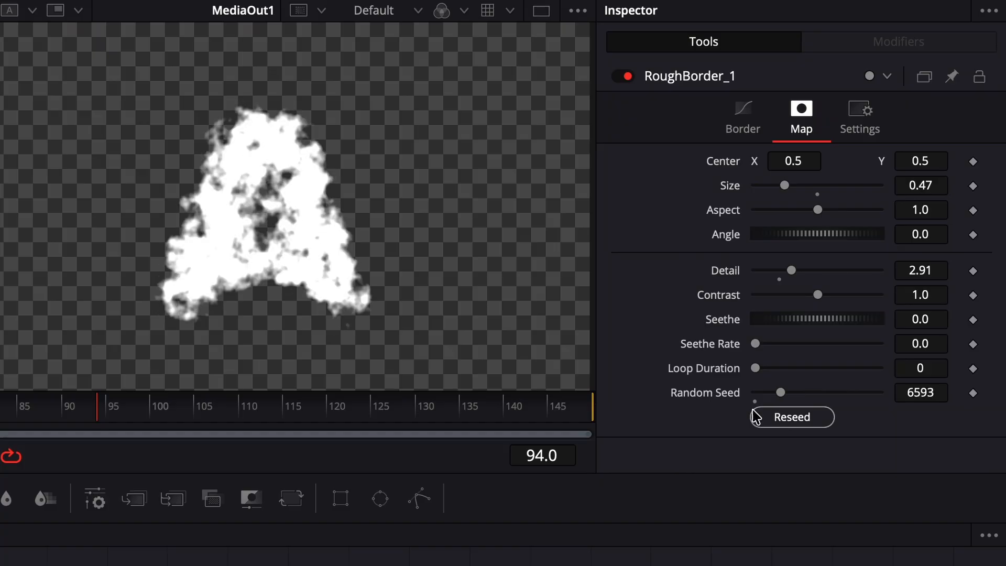
{"action": "left_click", "coordinate": [791, 417]}
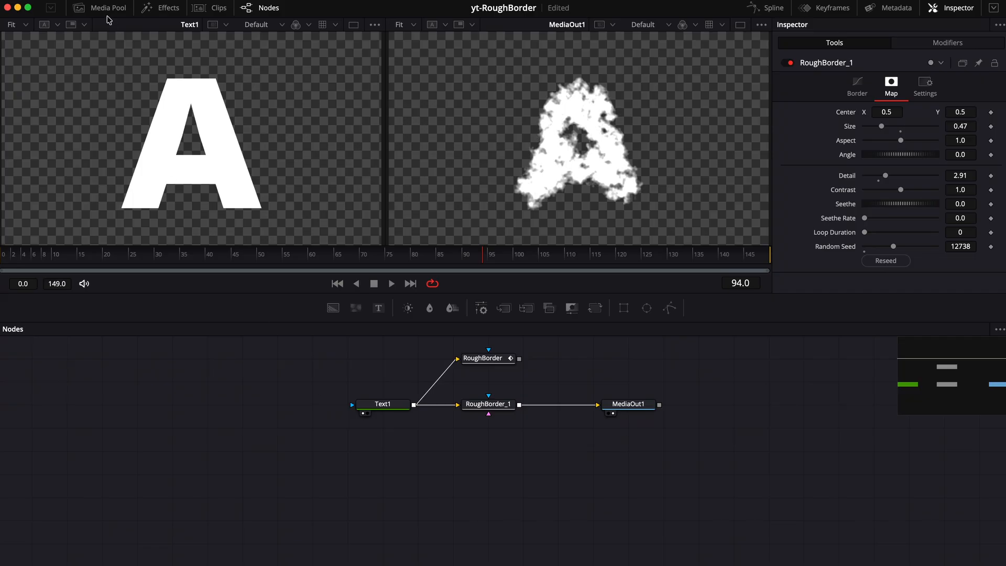
Add mj_ScreamingHelius.png from the Media Pool as MediaIn1 and wire it into RoughBorder_1's mask input
{"action": "left_click", "coordinate": [108, 8]}
{"action": "left_click_drag", "start_coordinate": [117, 64], "coordinate": [492, 472]}
{"action": "left_click_drag", "start_coordinate": [329, 531], "coordinate": [281, 441]}
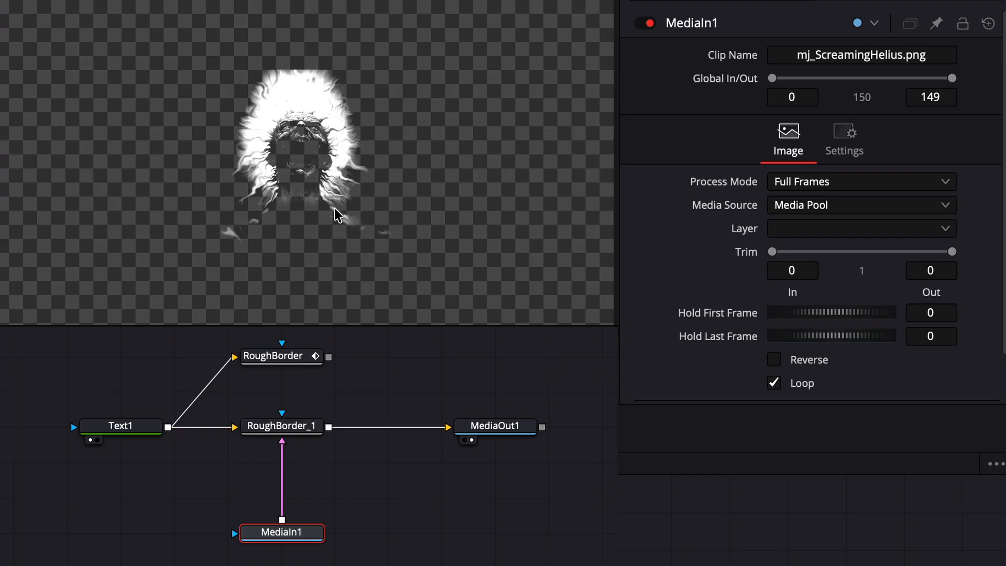
{"action": "left_click", "coordinate": [296, 426]}
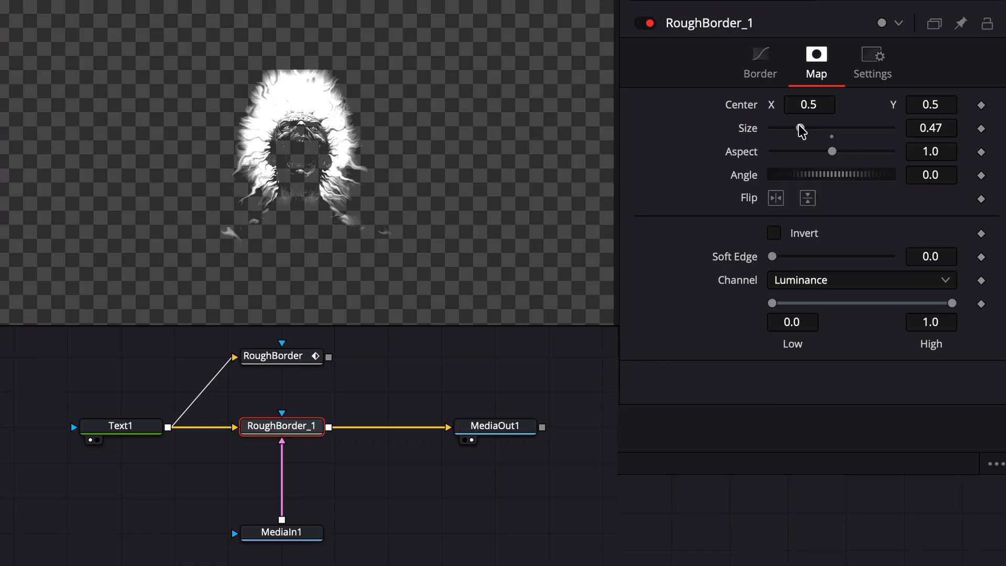
{"action": "left_click_drag", "start_coordinate": [800, 129], "coordinate": [834, 136]}
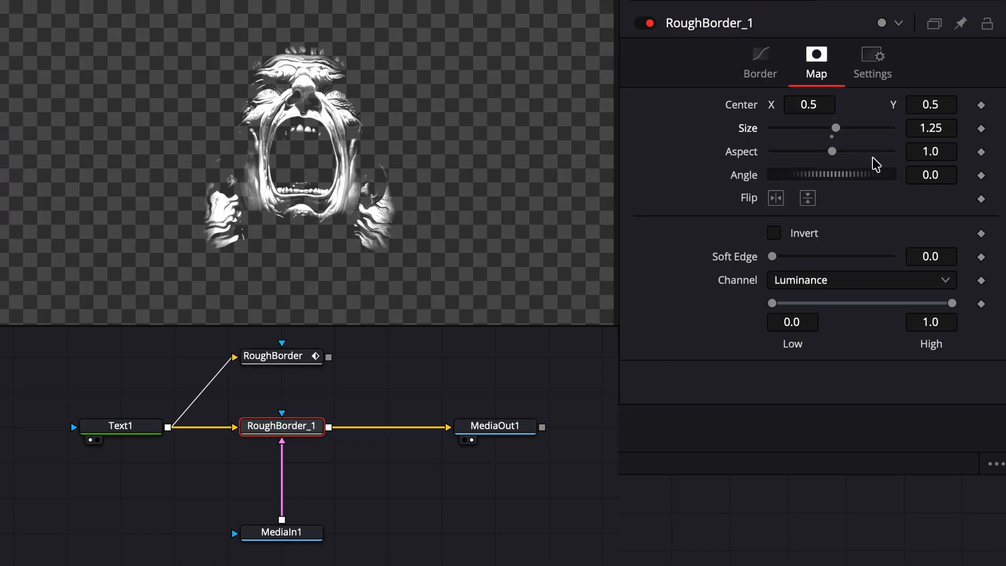
{"action": "left_click", "coordinate": [776, 197]}
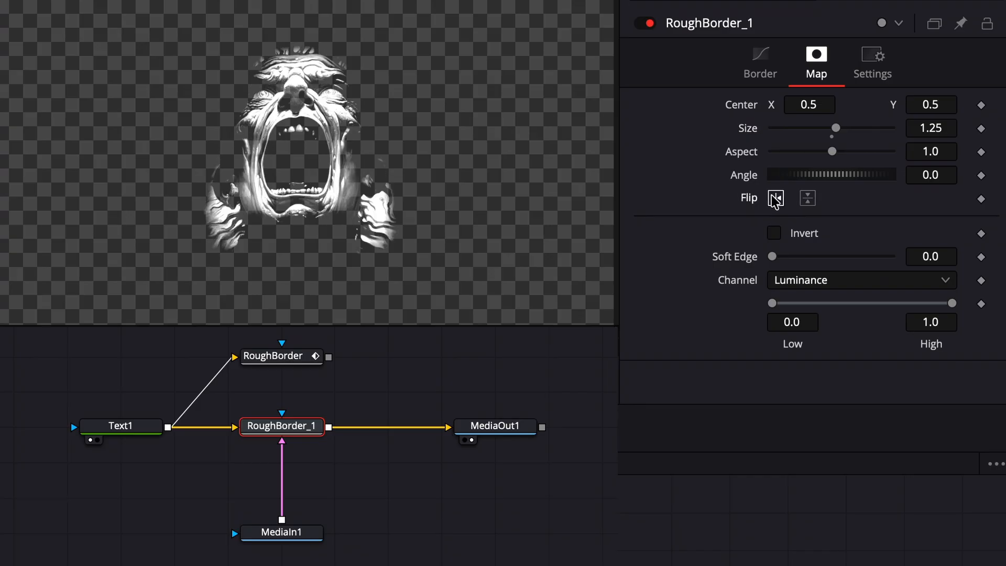
{"action": "left_click", "coordinate": [807, 198]}
{"action": "left_click", "coordinate": [807, 198]}
{"action": "left_click", "coordinate": [776, 198]}
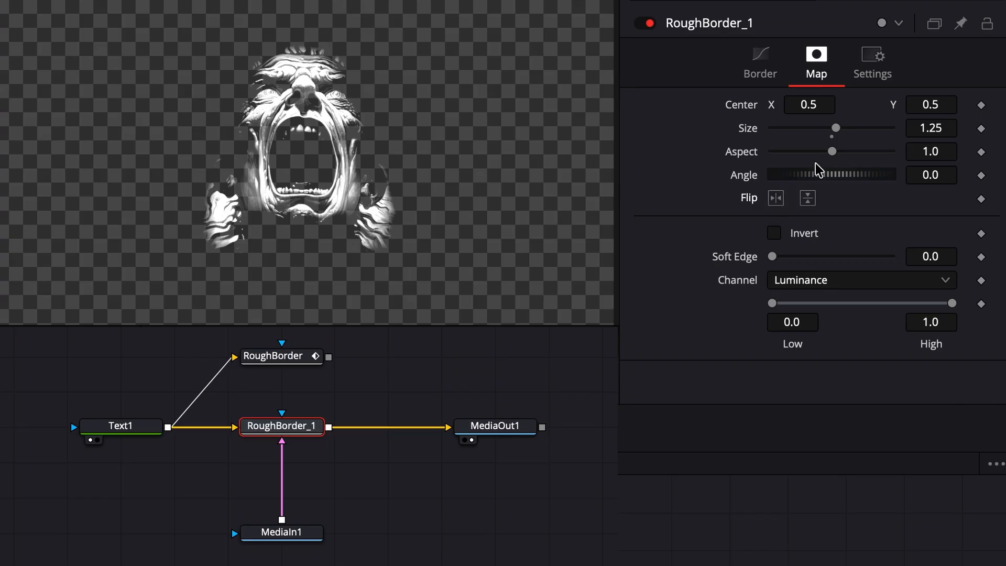
{"action": "left_click_drag", "start_coordinate": [808, 105], "coordinate": [808, 104]}
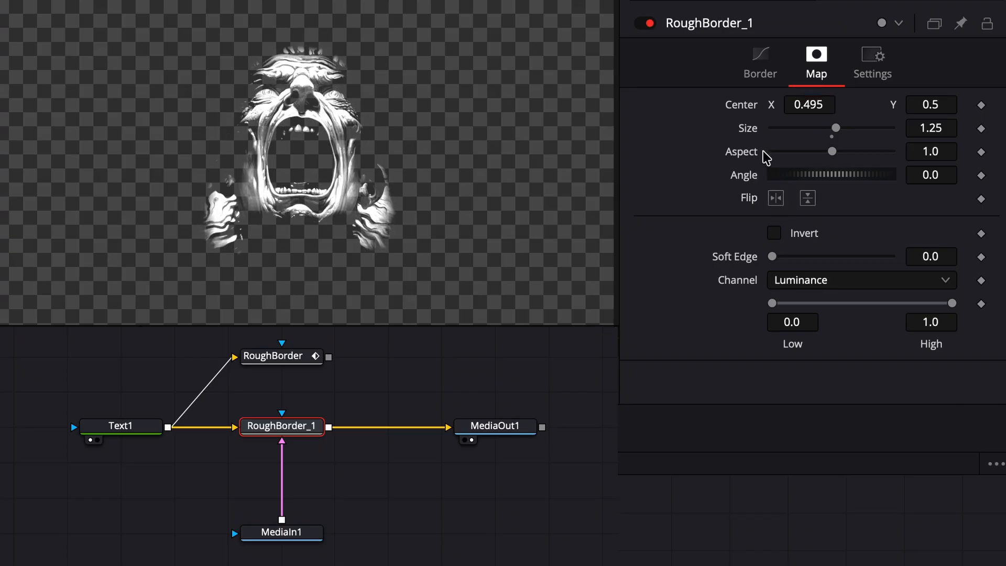
{"action": "left_click", "coordinate": [774, 235]}
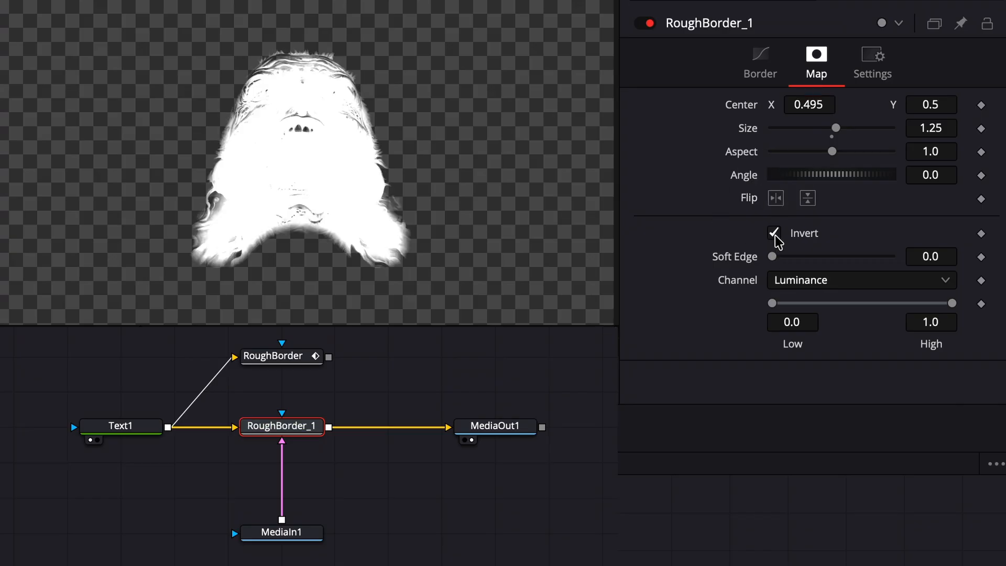
{"action": "left_click", "coordinate": [774, 234]}
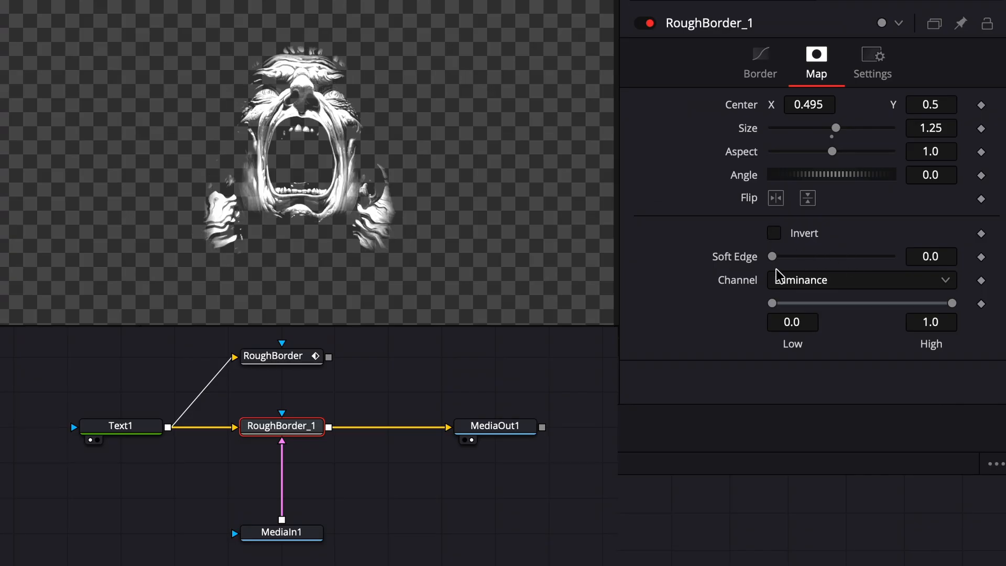
{"action": "mouse_move", "coordinate": [772, 256]}
{"action": "left_mouse_down"}
{"action": "mouse_move", "coordinate": [824, 265]}
{"action": "mouse_move", "coordinate": [770, 266]}
{"action": "left_mouse_up"}
Raise the border Expand to 3.03, with Gain 0.39 and Sharpness 4.57
{"action": "left_click", "coordinate": [772, 63]}
{"action": "left_click_drag", "start_coordinate": [853, 152], "coordinate": [861, 152]}
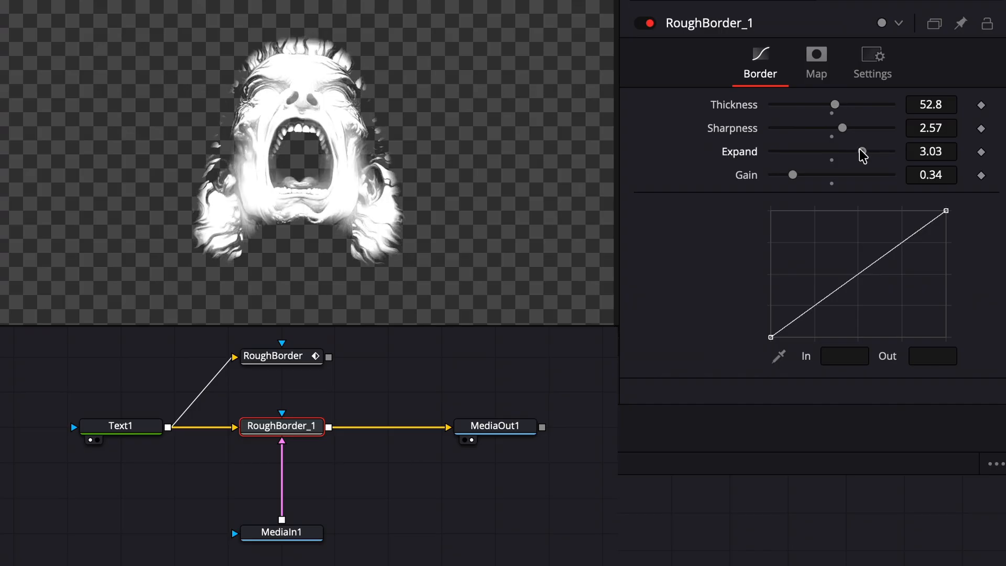
{"action": "mouse_move", "coordinate": [793, 175]}
{"action": "left_mouse_down"}
{"action": "mouse_move", "coordinate": [807, 176]}
{"action": "mouse_move", "coordinate": [796, 177]}
{"action": "left_mouse_up"}
{"action": "mouse_move", "coordinate": [843, 130]}
{"action": "left_mouse_down"}
{"action": "mouse_move", "coordinate": [853, 128]}
{"action": "mouse_move", "coordinate": [824, 105]}
{"action": "mouse_move", "coordinate": [826, 130]}
{"action": "mouse_move", "coordinate": [802, 146]}
{"action": "mouse_move", "coordinate": [828, 130]}
{"action": "left_mouse_up"}
Drive RoughBorder_1's map by the Red channel
{"action": "left_click", "coordinate": [816, 57]}
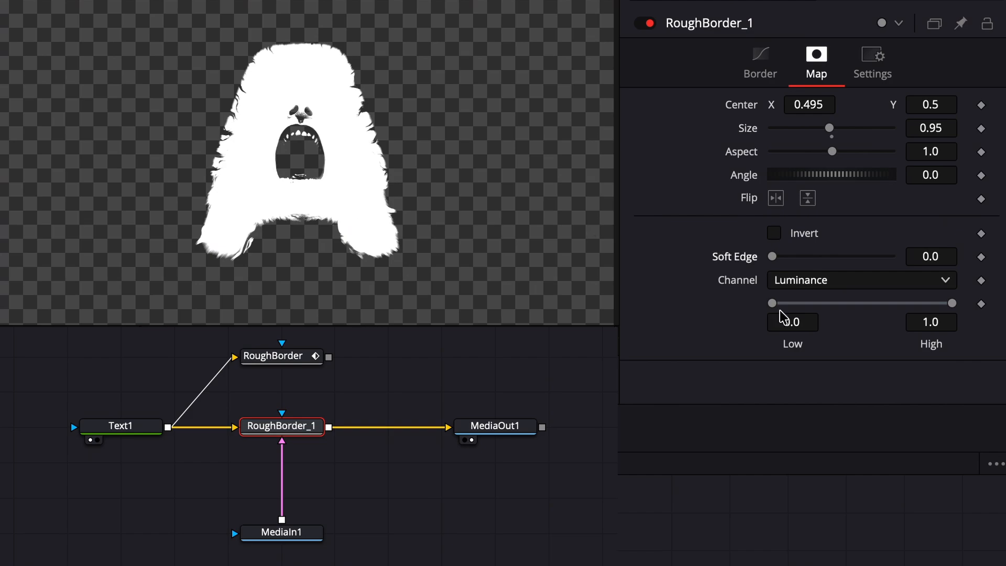
{"action": "left_click", "coordinate": [798, 285]}
{"action": "left_click", "coordinate": [798, 309]}
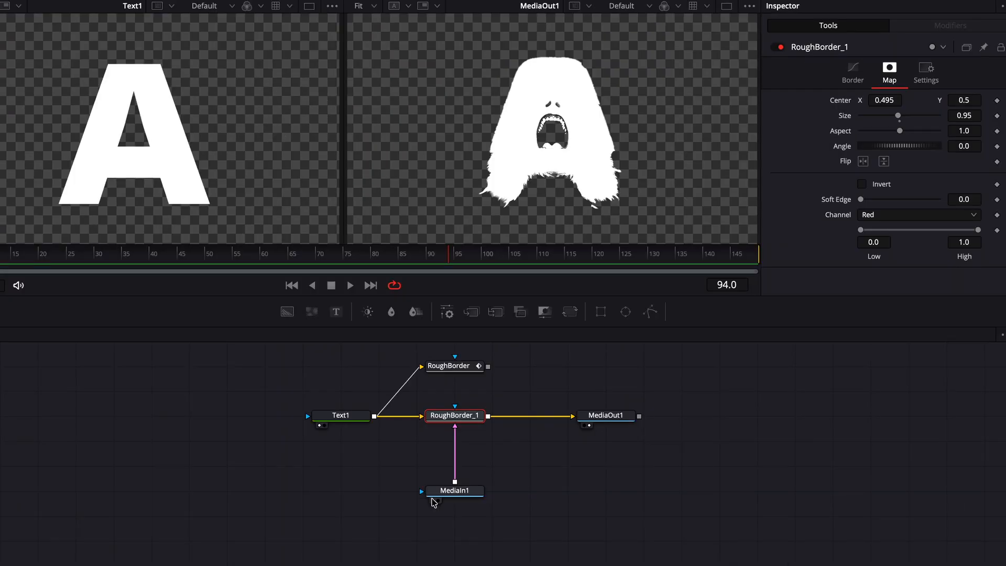
Show MediaIn1 in the left viewer, limited to its red channel
{"action": "left_click", "coordinate": [251, 545]}
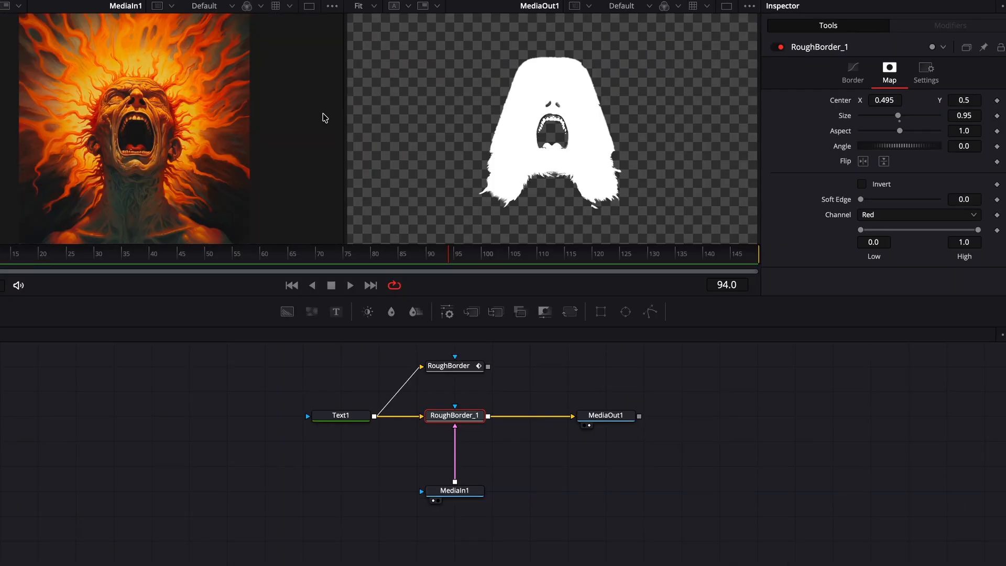
{"action": "left_click", "coordinate": [263, 7]}
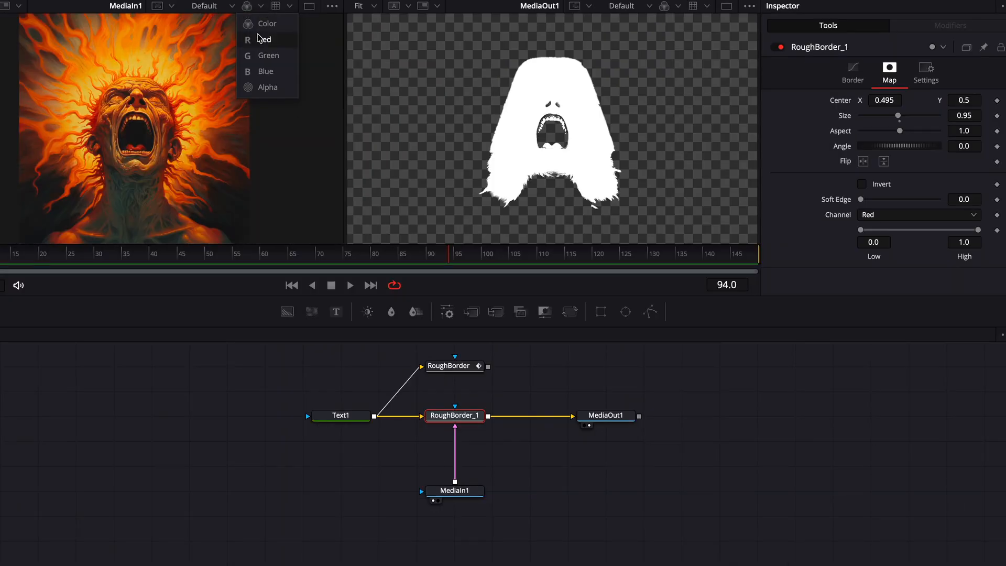
{"action": "left_click", "coordinate": [265, 40]}
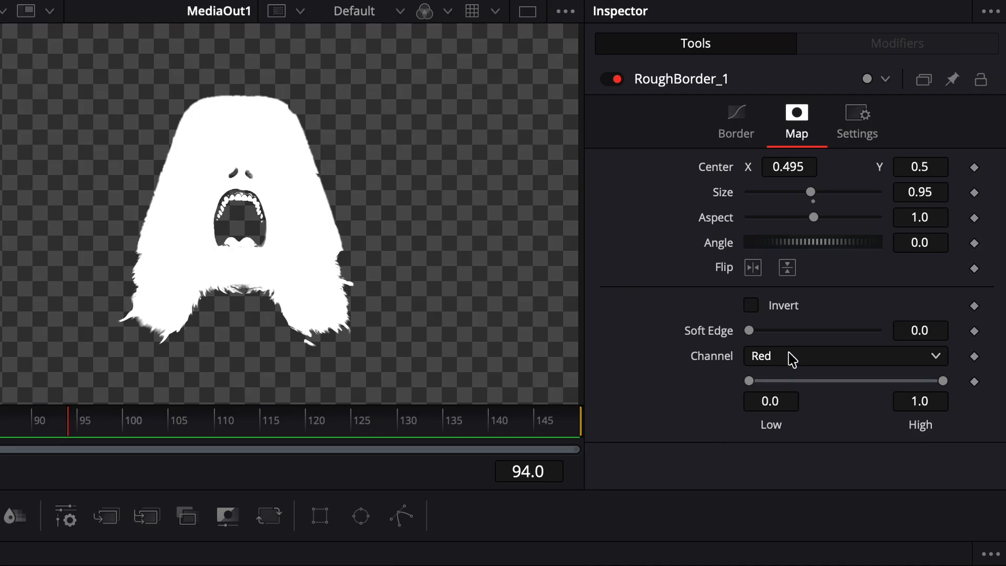
Try the Green map channel and lower the border Expand to 2.02
{"action": "left_click", "coordinate": [885, 215]}
{"action": "left_click", "coordinate": [870, 246]}
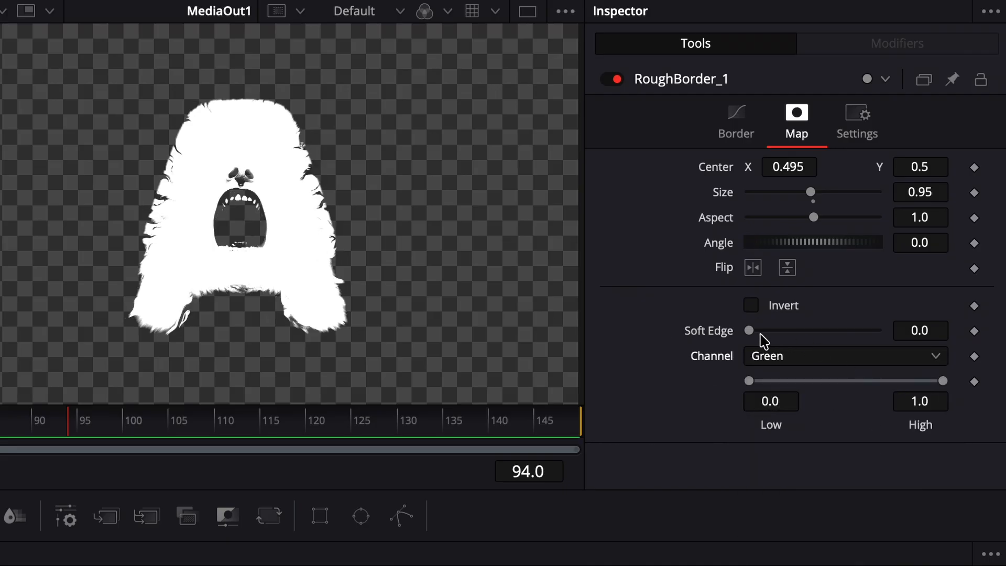
{"action": "left_click", "coordinate": [737, 131]}
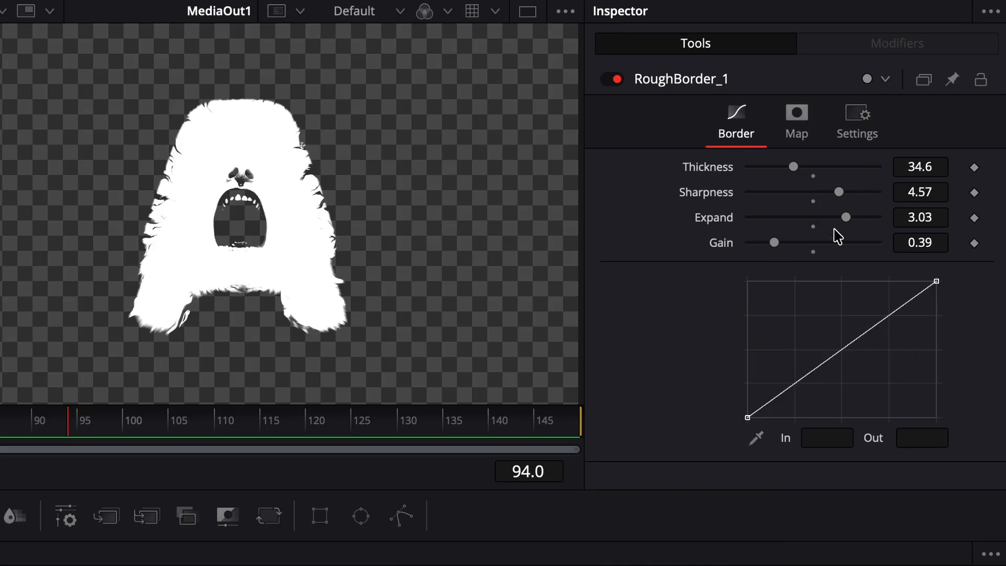
{"action": "mouse_move", "coordinate": [845, 218]}
{"action": "left_mouse_down"}
{"action": "mouse_move", "coordinate": [821, 224]}
{"action": "mouse_move", "coordinate": [842, 227]}
{"action": "mouse_move", "coordinate": [832, 225]}
{"action": "left_mouse_up"}
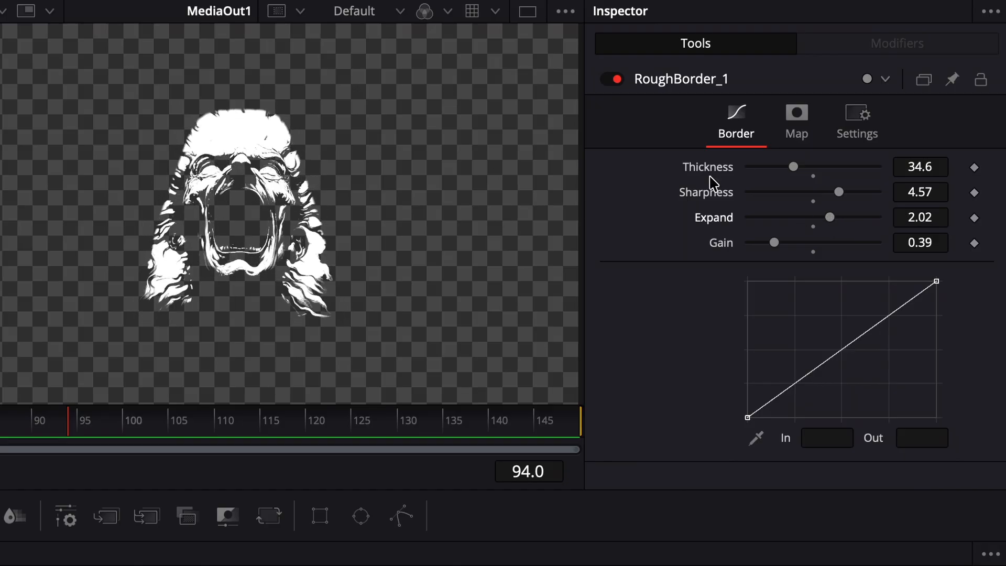
Compare the Blue channel, return the map to Red, and raise Low to 0.617
{"action": "left_click", "coordinate": [791, 122]}
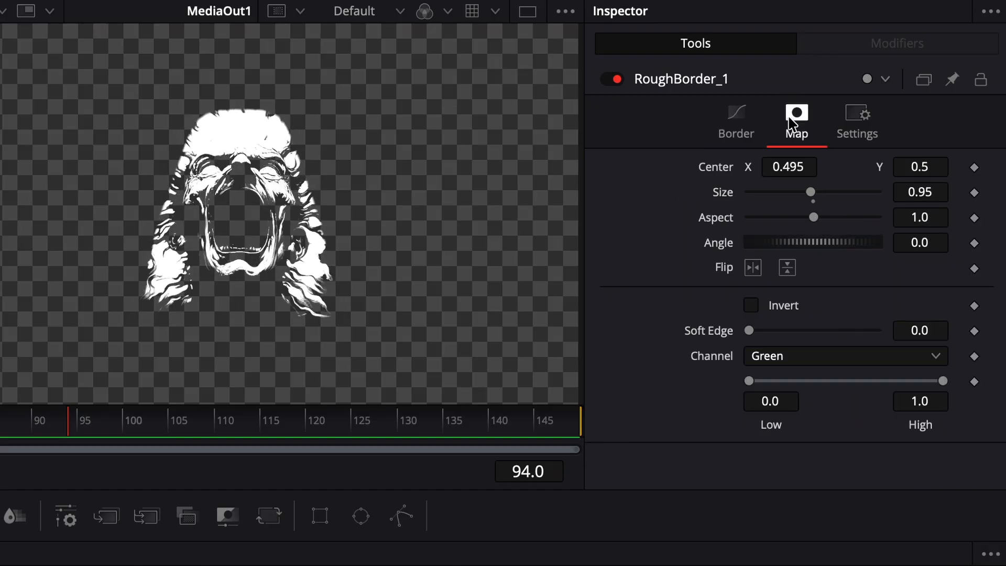
{"action": "left_click", "coordinate": [819, 359]}
{"action": "left_click", "coordinate": [767, 424]}
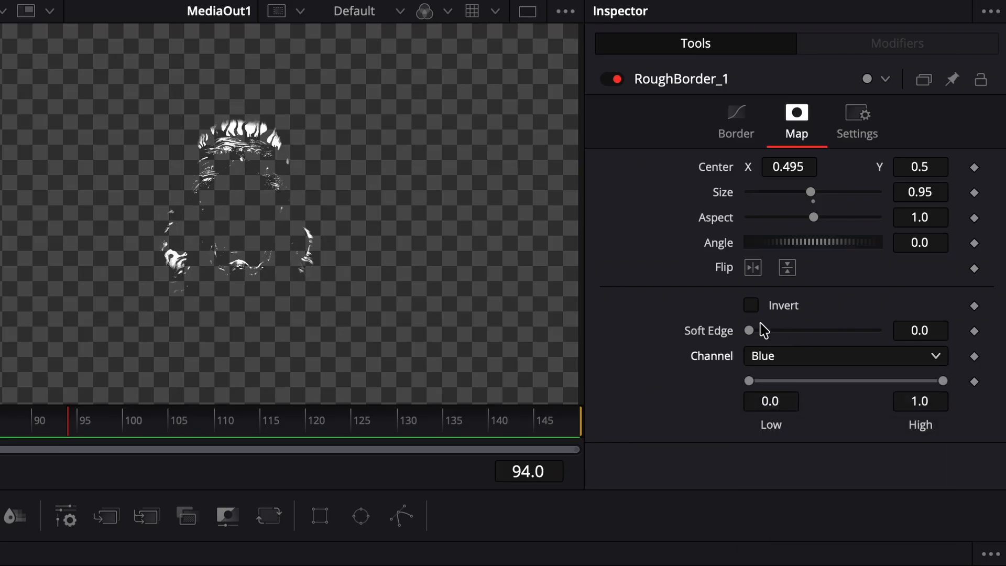
{"action": "left_click", "coordinate": [818, 359]}
{"action": "left_click", "coordinate": [791, 381]}
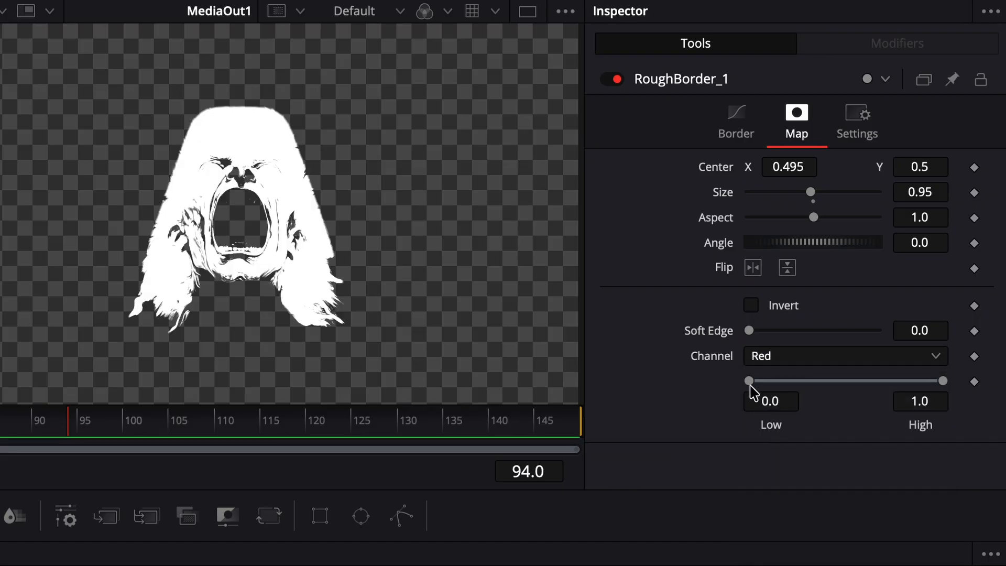
{"action": "left_click_drag", "start_coordinate": [749, 382], "coordinate": [852, 393]}
Lower the High threshold so the Red map range spans 0.439 to 0.628
{"action": "left_click_drag", "start_coordinate": [942, 381], "coordinate": [853, 420]}
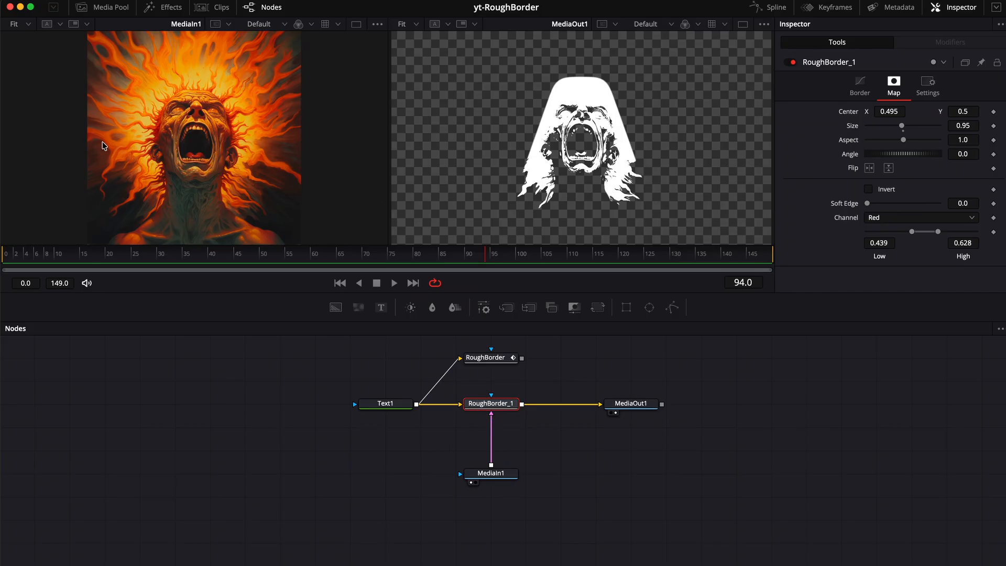
Add the sora screaming-face clip from the ai-video bin as MediaIn2, feeding RoughBorder_1's map
{"action": "left_click", "coordinate": [104, 7]}
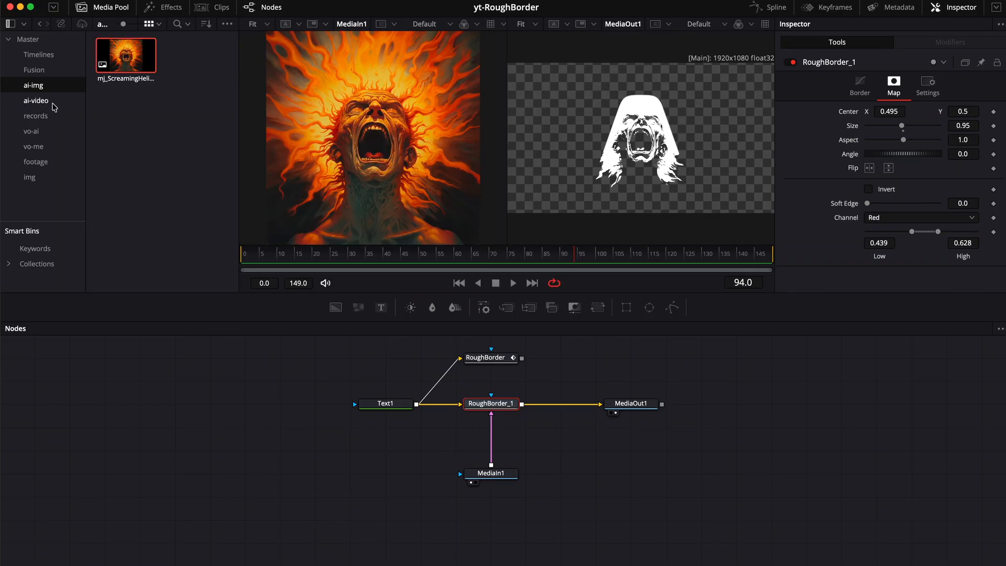
{"action": "left_click", "coordinate": [53, 103]}
{"action": "left_click_drag", "start_coordinate": [126, 55], "coordinate": [489, 419]}
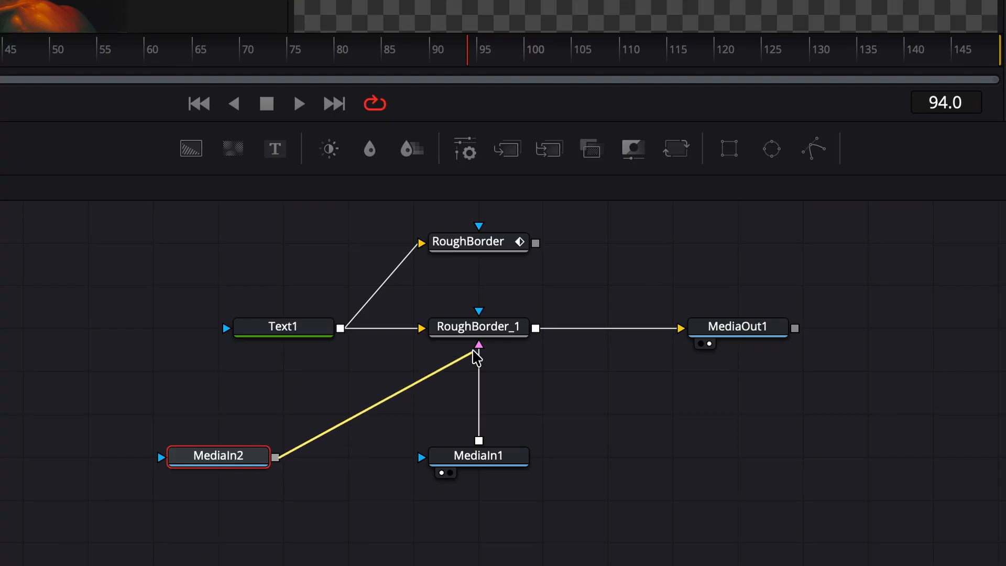
{"action": "left_click_drag", "start_coordinate": [476, 357], "coordinate": [478, 348]}
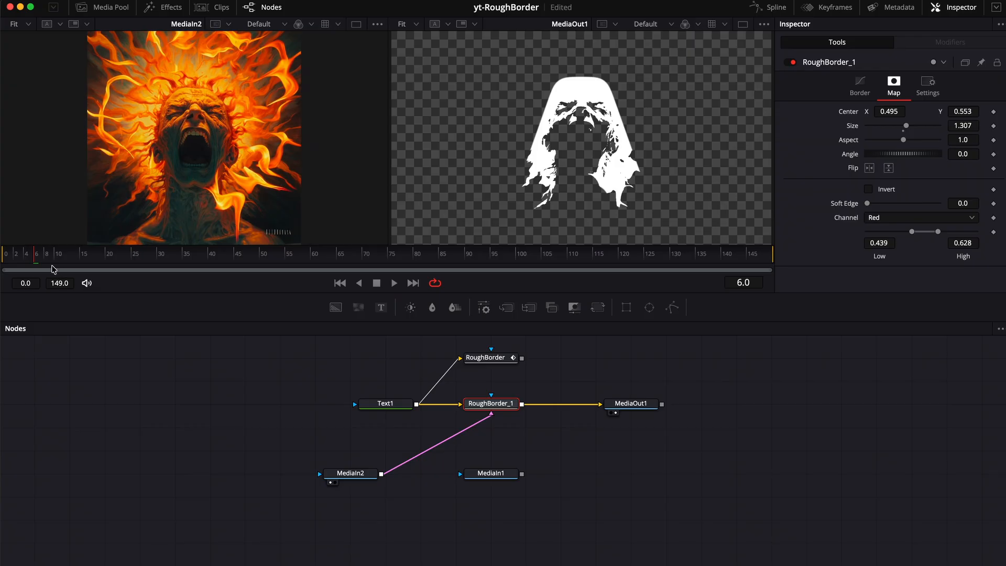
Scrub through the animation and stop at frame 108, where the A turns plain
{"action": "left_click_drag", "start_coordinate": [15, 255], "coordinate": [516, 267]}
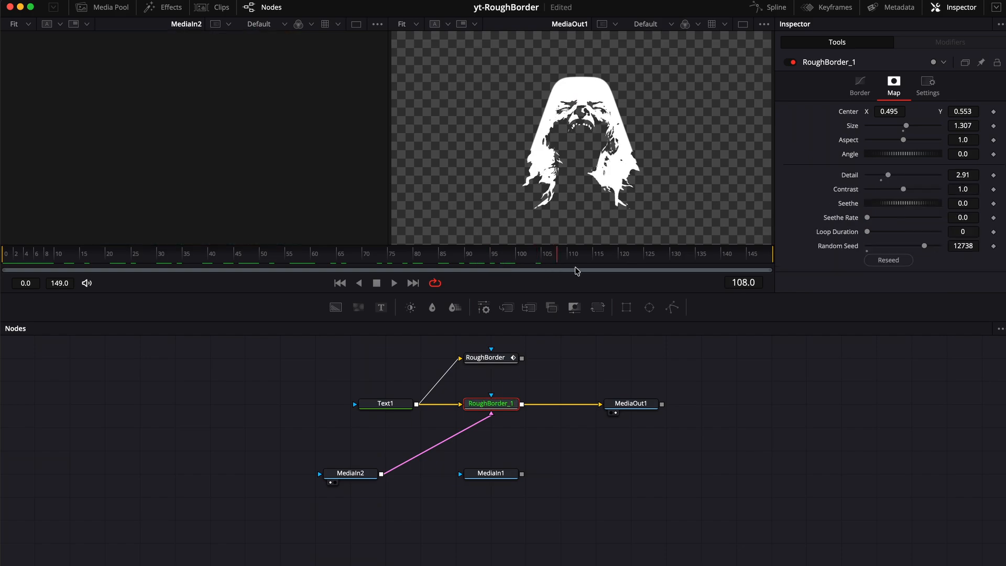
{"action": "left_click_drag", "start_coordinate": [576, 271], "coordinate": [591, 272]}
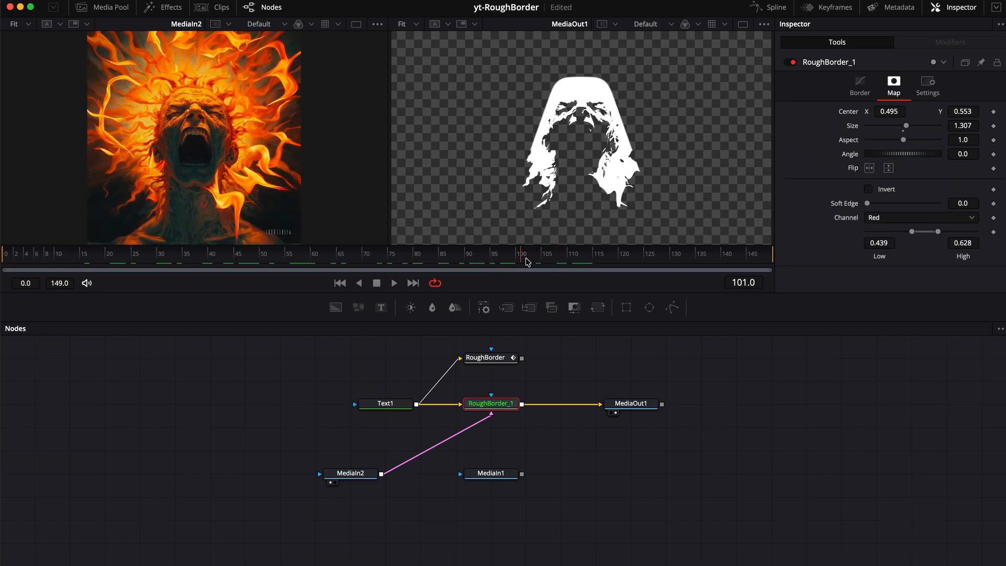
{"action": "left_click_drag", "start_coordinate": [526, 265], "coordinate": [555, 261]}
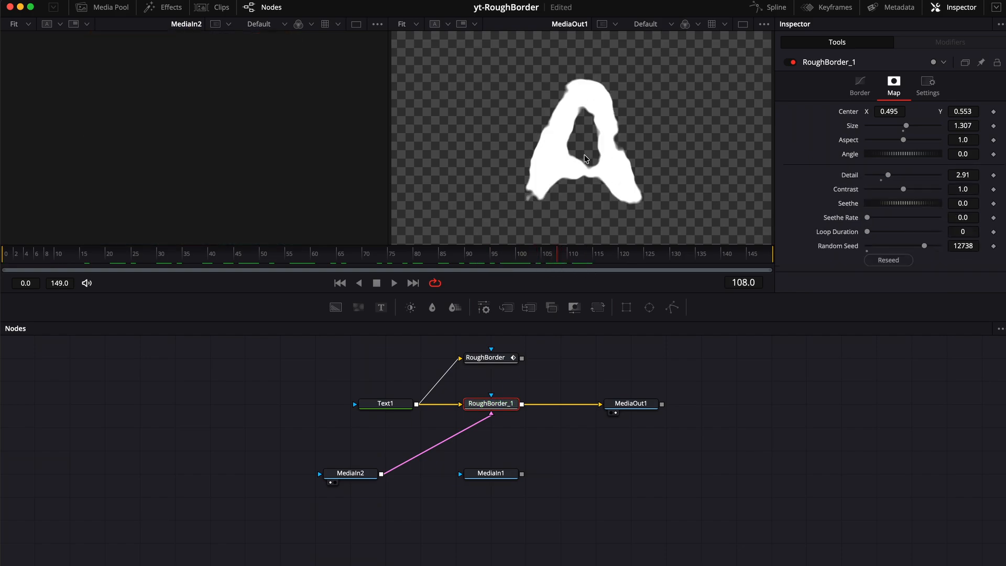
Turn on Loop for MediaIn2 and return the playhead to frame 81
{"action": "left_click", "coordinate": [352, 474]}
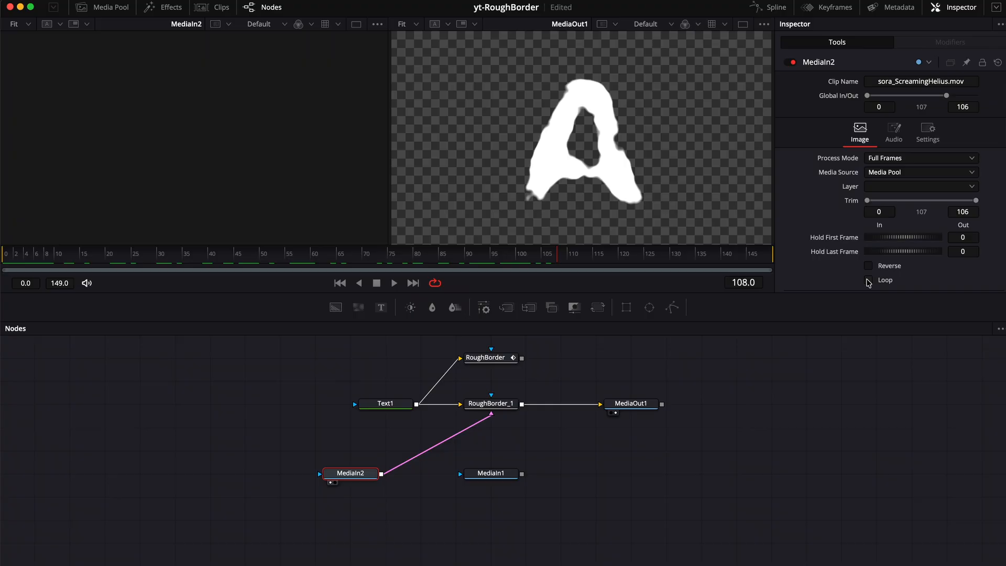
{"action": "left_click", "coordinate": [868, 280]}
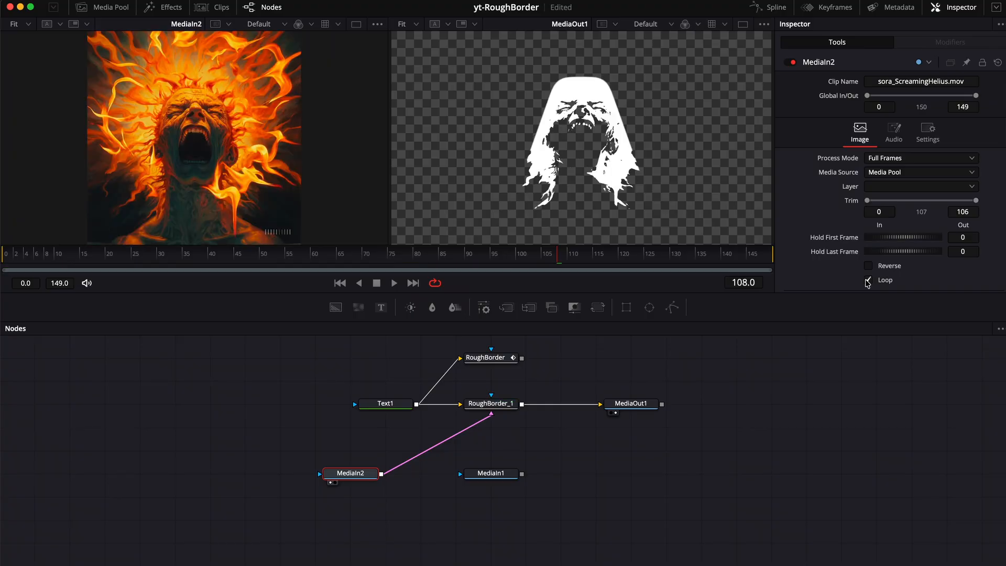
{"action": "left_click_drag", "start_coordinate": [539, 262], "coordinate": [562, 265]}
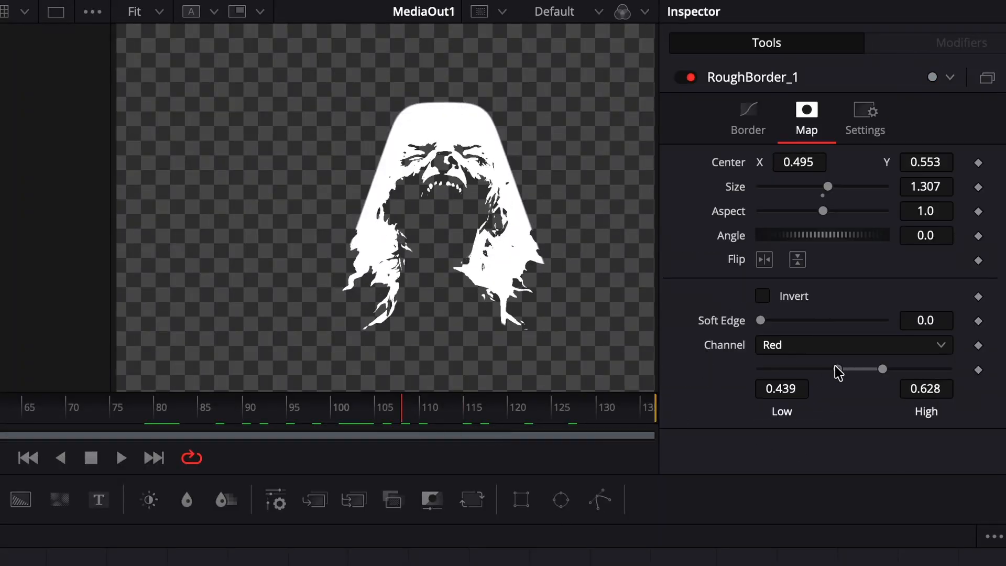
Lower the map Low to 0.267, raise High, and soften the edge slightly
{"action": "left_click_drag", "start_coordinate": [837, 369], "coordinate": [806, 369]}
{"action": "left_click_drag", "start_coordinate": [882, 369], "coordinate": [905, 369]}
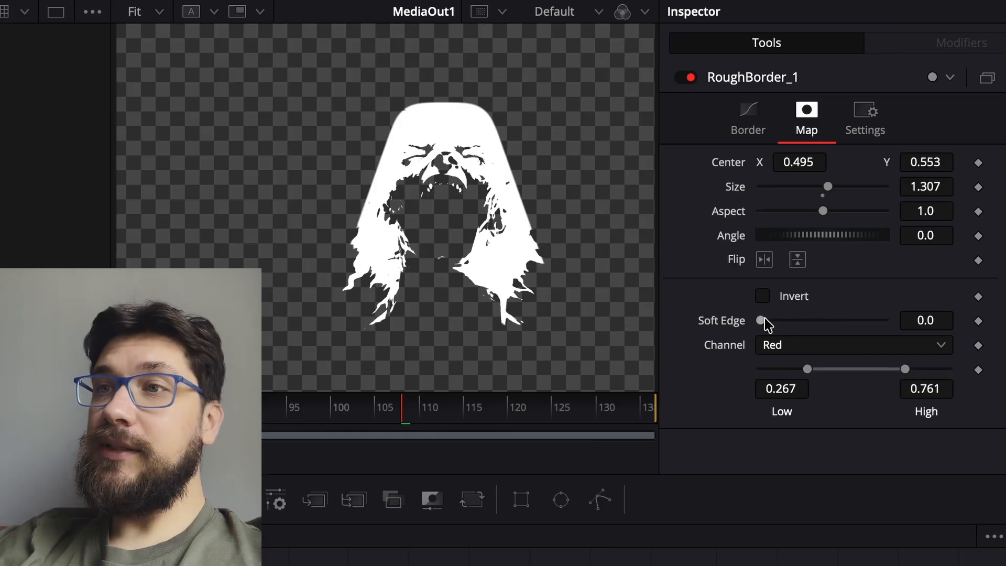
{"action": "mouse_move", "coordinate": [759, 320]}
{"action": "left_mouse_down"}
{"action": "mouse_move", "coordinate": [804, 325]}
{"action": "mouse_move", "coordinate": [770, 321]}
{"action": "left_mouse_up"}
Switch the map to Luminance with Low 0.139, High 0.311 and Soft Edge 0.0016
{"action": "left_click", "coordinate": [781, 341]}
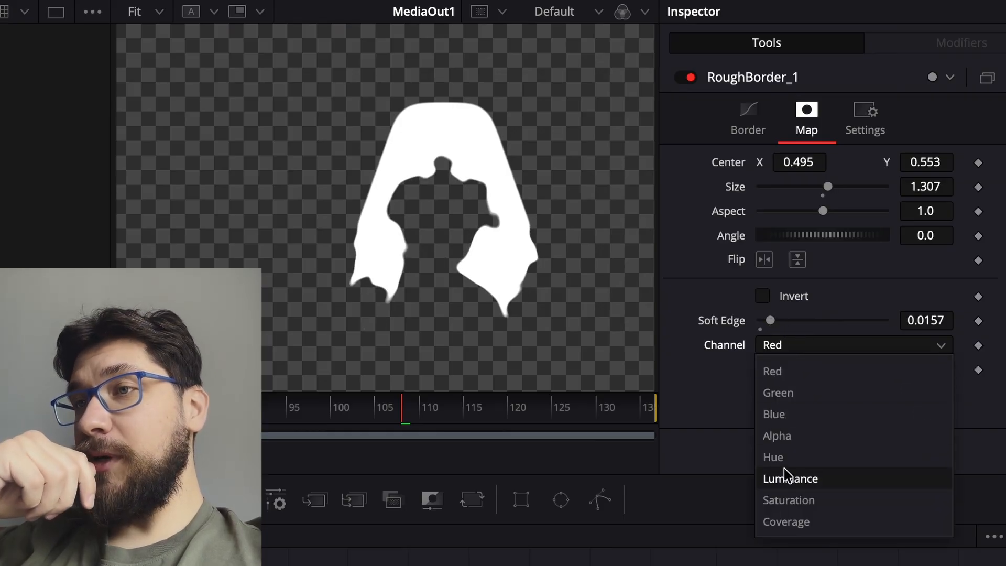
{"action": "left_click", "coordinate": [778, 478]}
{"action": "left_click_drag", "start_coordinate": [905, 369], "coordinate": [835, 375]}
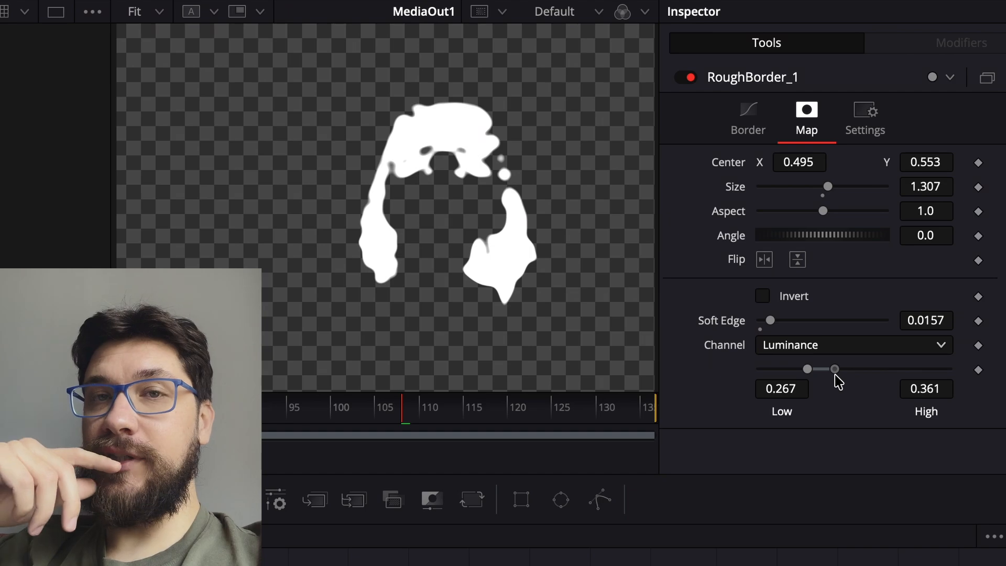
{"action": "left_click_drag", "start_coordinate": [835, 374], "coordinate": [845, 371]}
{"action": "left_click_drag", "start_coordinate": [807, 370], "coordinate": [781, 371]}
{"action": "left_click_drag", "start_coordinate": [846, 372], "coordinate": [826, 374]}
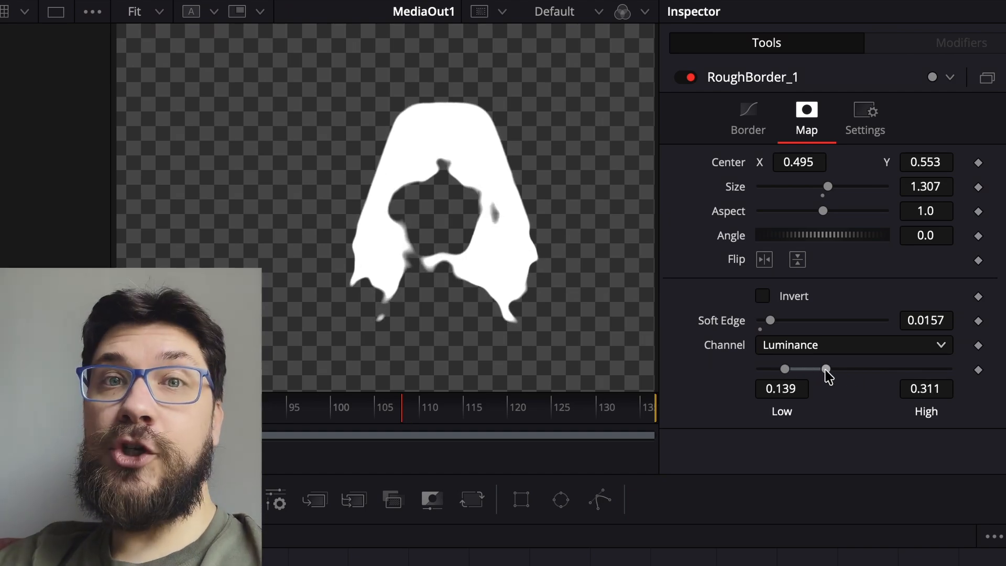
{"action": "left_click_drag", "start_coordinate": [770, 320], "coordinate": [762, 330]}
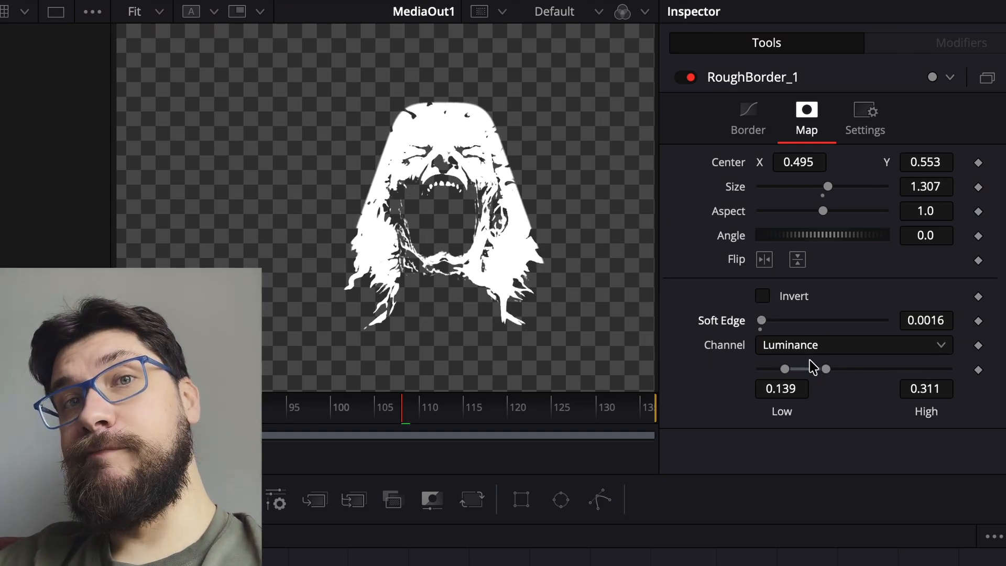